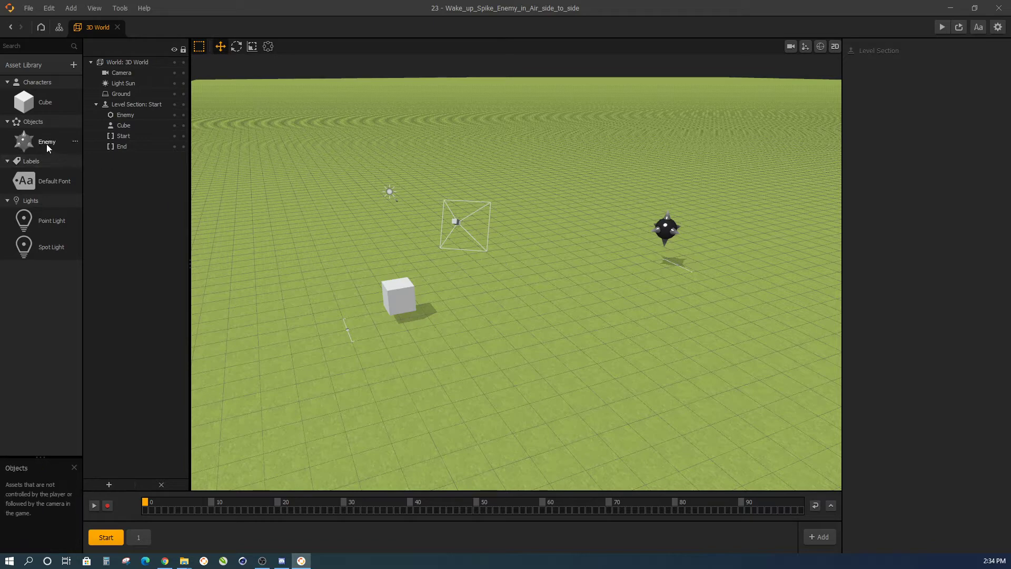
- Open the node maps of the Cube character and the Enemy object from the 3D World
double_click(39, 104)
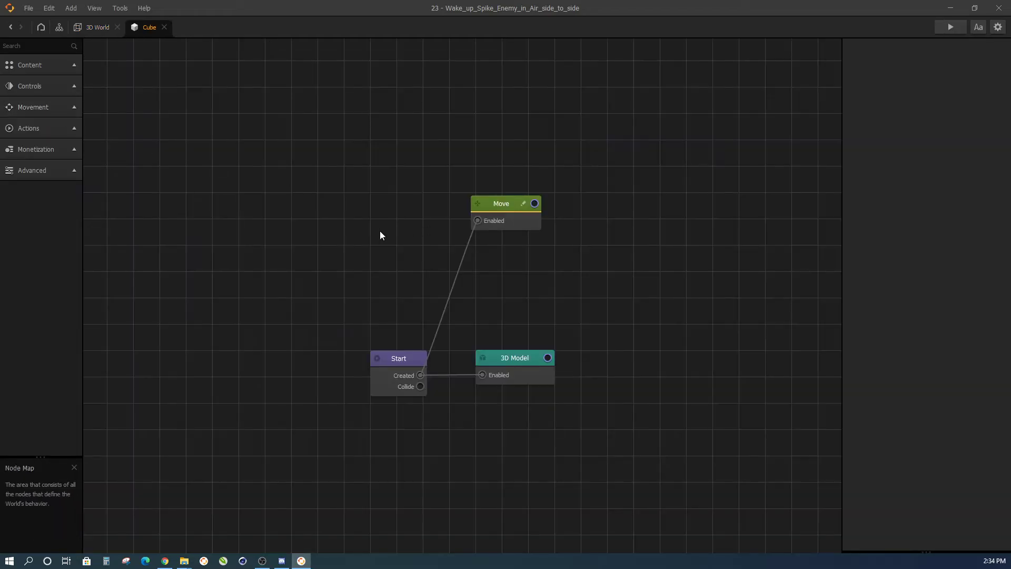
left_click(93, 28)
double_click(23, 140)
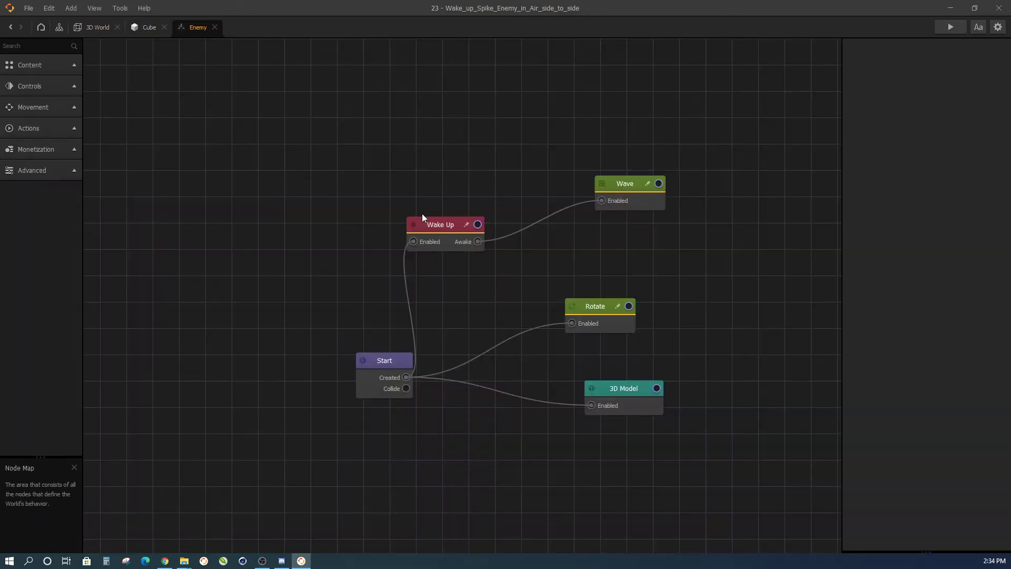
- Rearrange the Start, Wake Up and Wave nodes in the Enemy node map
left_click_drag(352, 351, 291, 336)
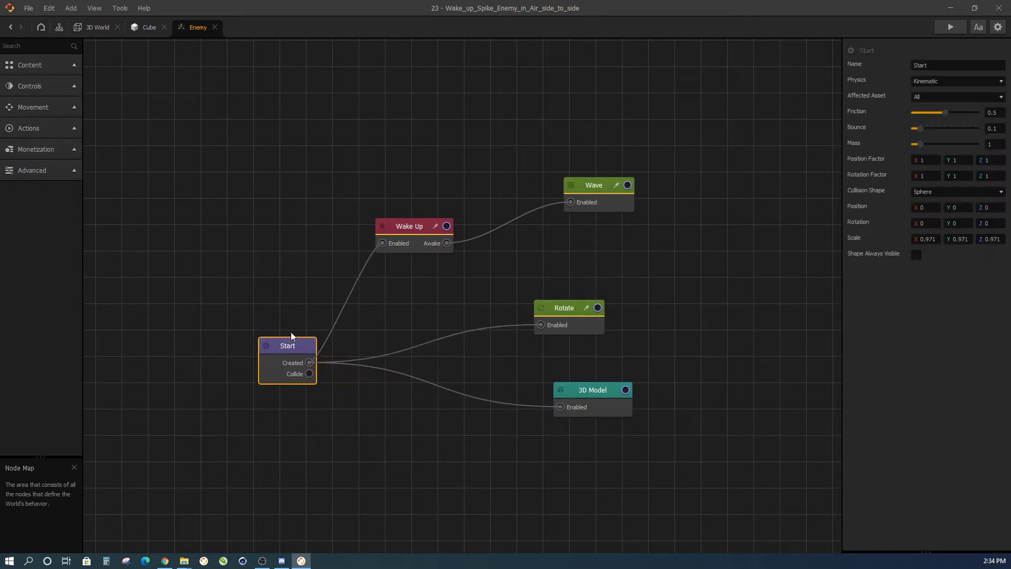
left_click(399, 232)
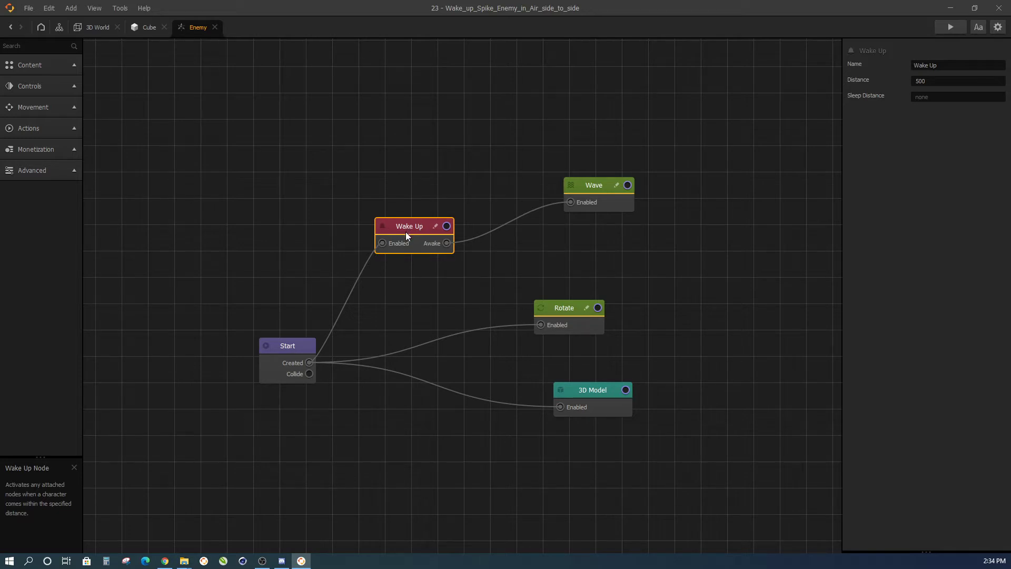
left_click_drag(406, 232, 407, 227)
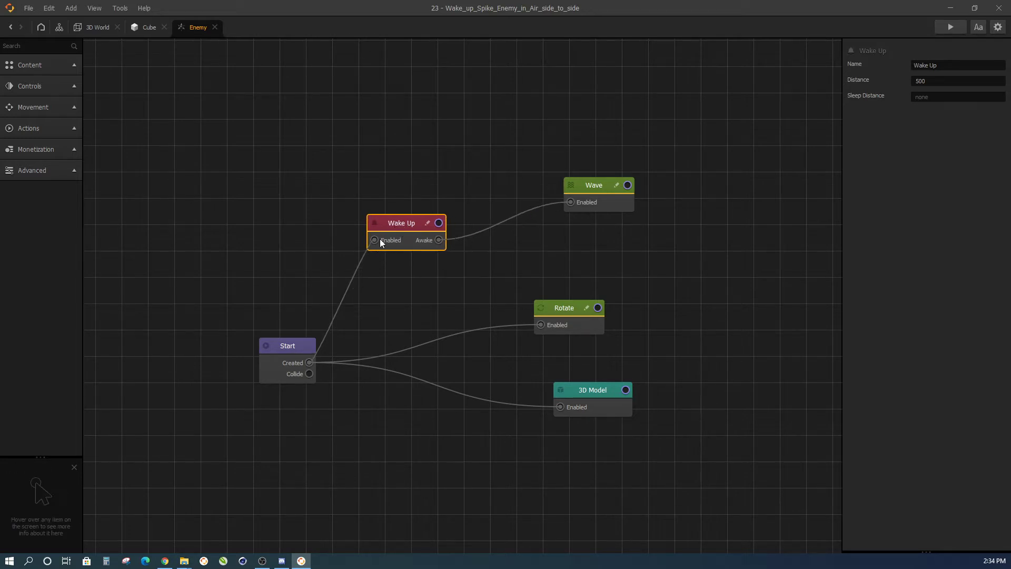
left_click_drag(587, 190, 557, 205)
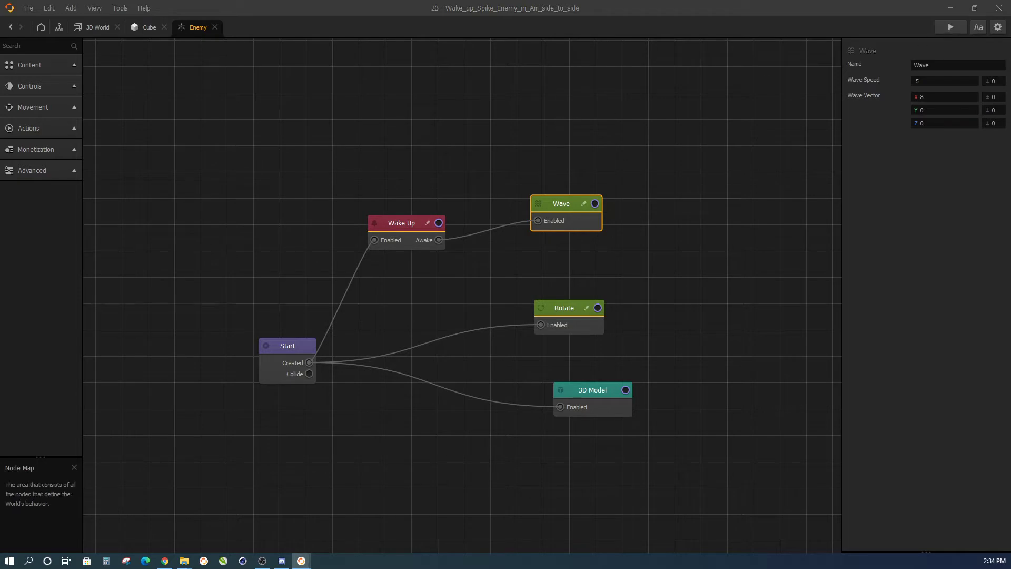
- Preview the game at 50% scale to watch the enemy as the cube approaches, and close the preview
left_click(950, 26)
left_click_drag(637, 125, 295, 127)
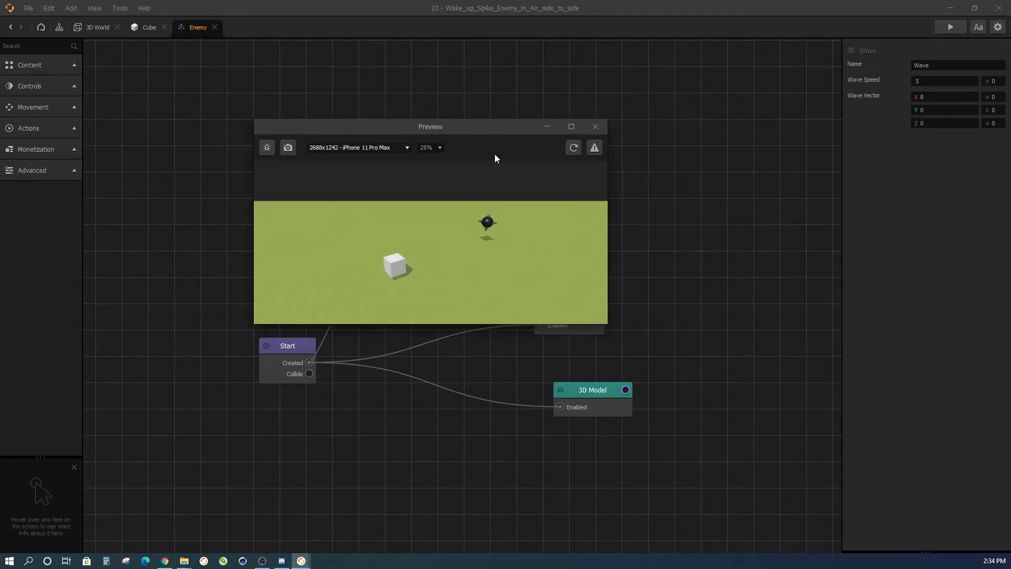
left_click(430, 147)
left_click(438, 182)
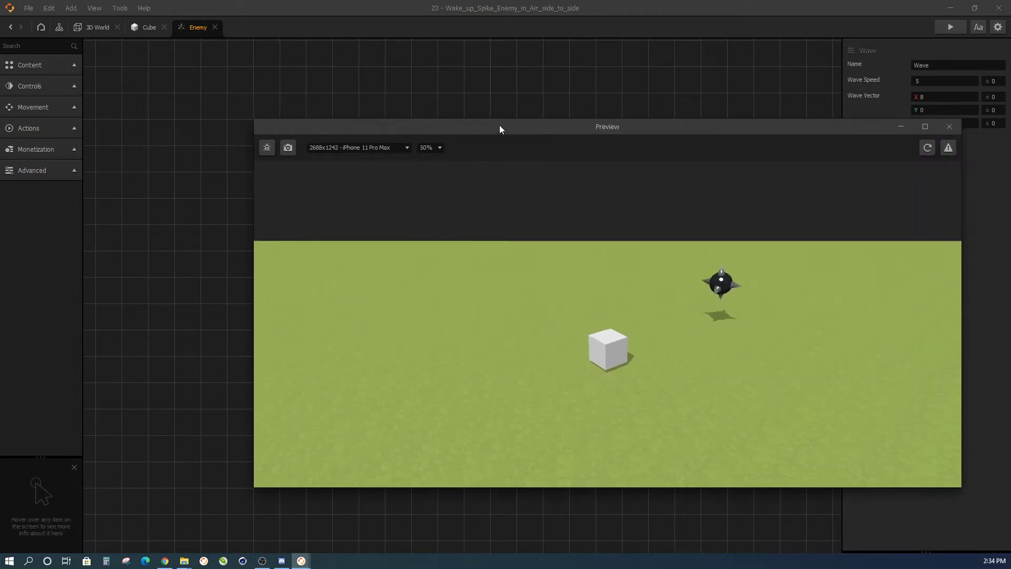
left_click_drag(501, 129, 355, 97)
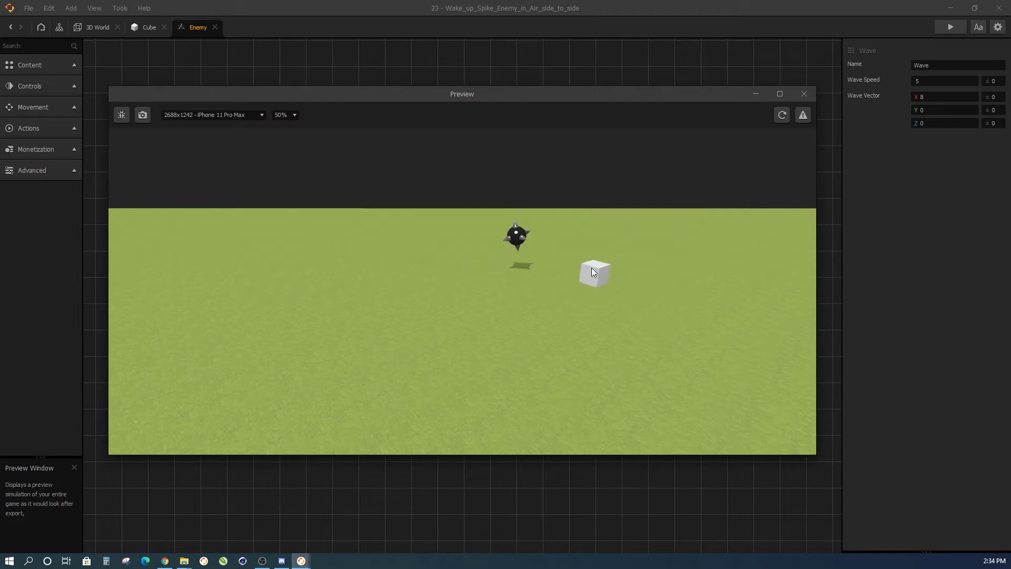
left_click(803, 95)
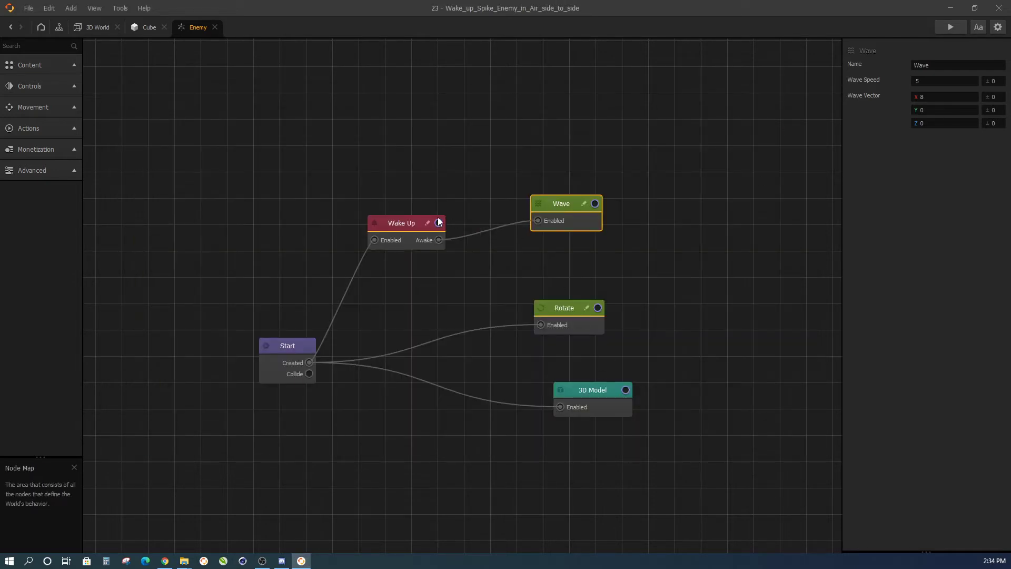
- Inspect the Wake Up node's Sleep Distance setting and examine the cube and enemy placement in the 3D World
left_click(401, 223)
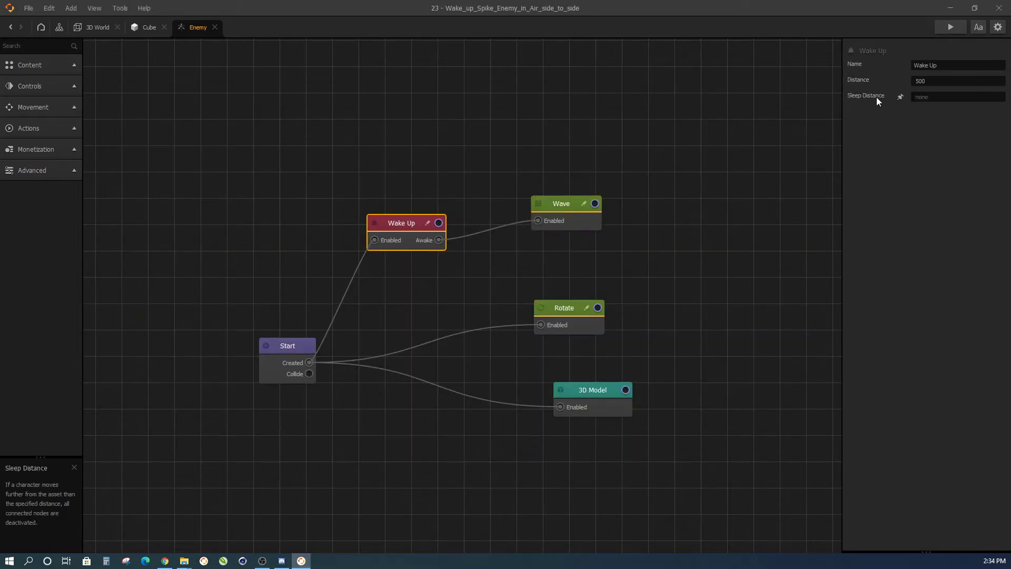
left_click(934, 97)
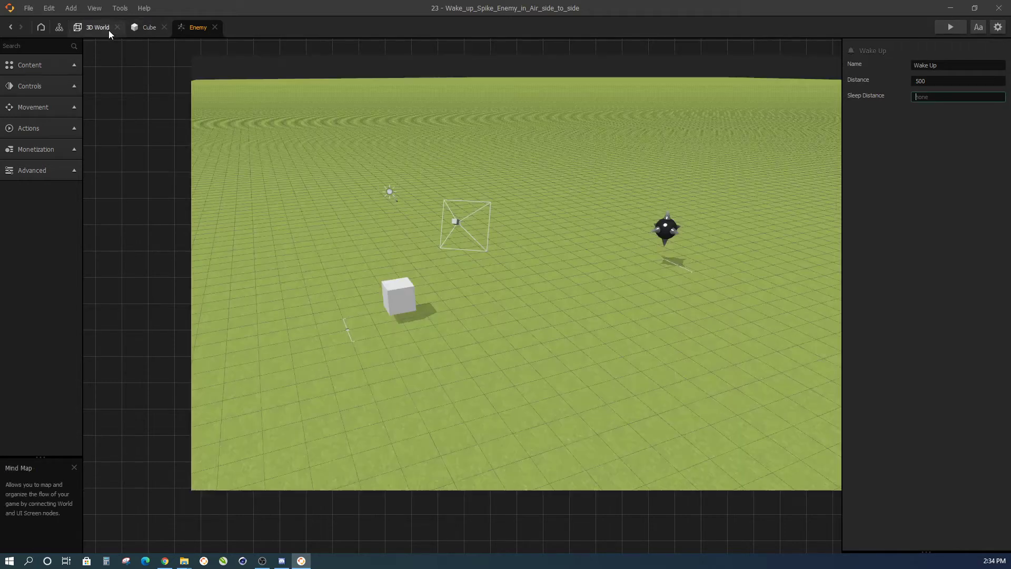
left_click(108, 30)
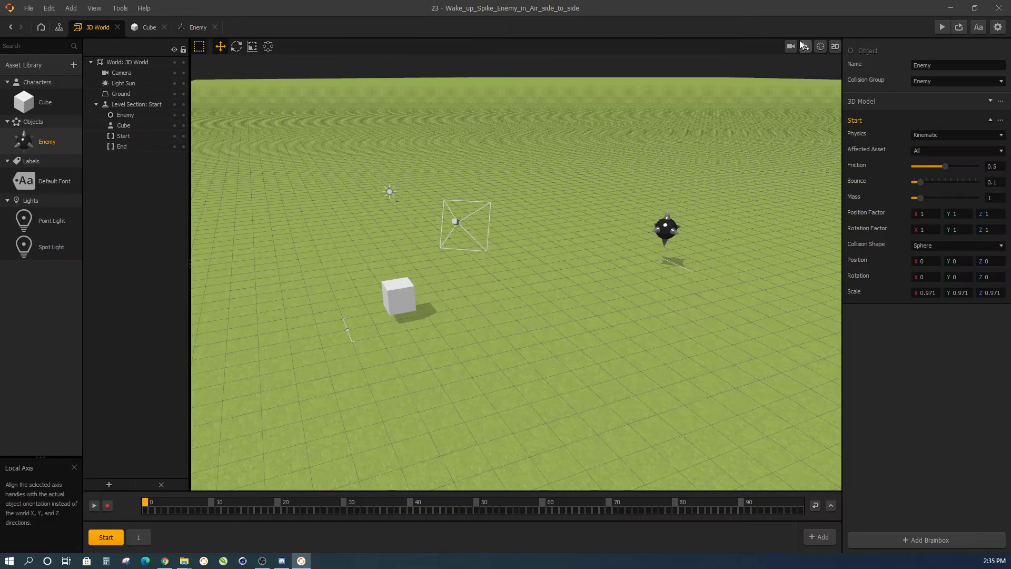
right_click_drag(694, 235, 674, 282)
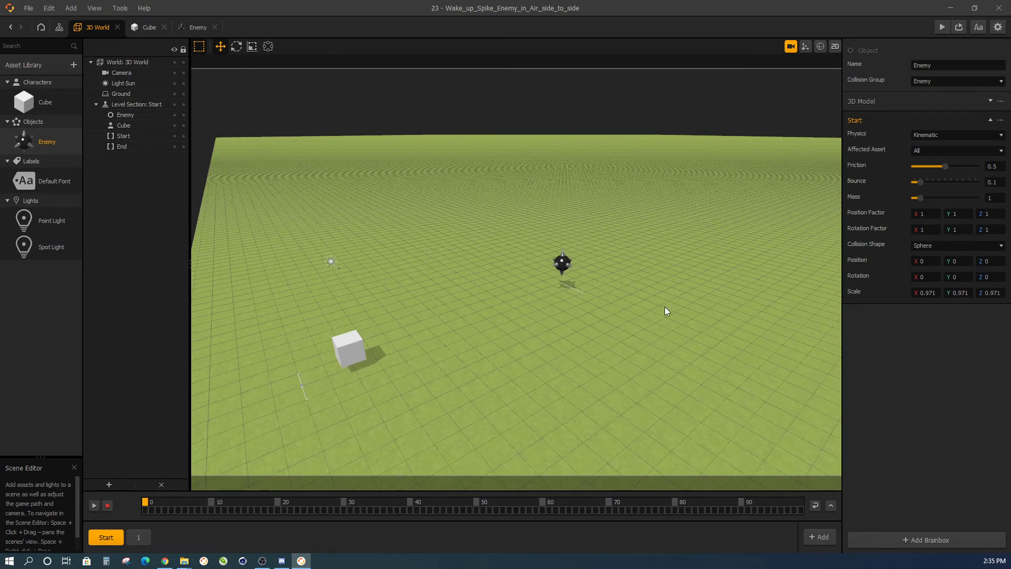
right_click_drag(646, 324, 627, 343)
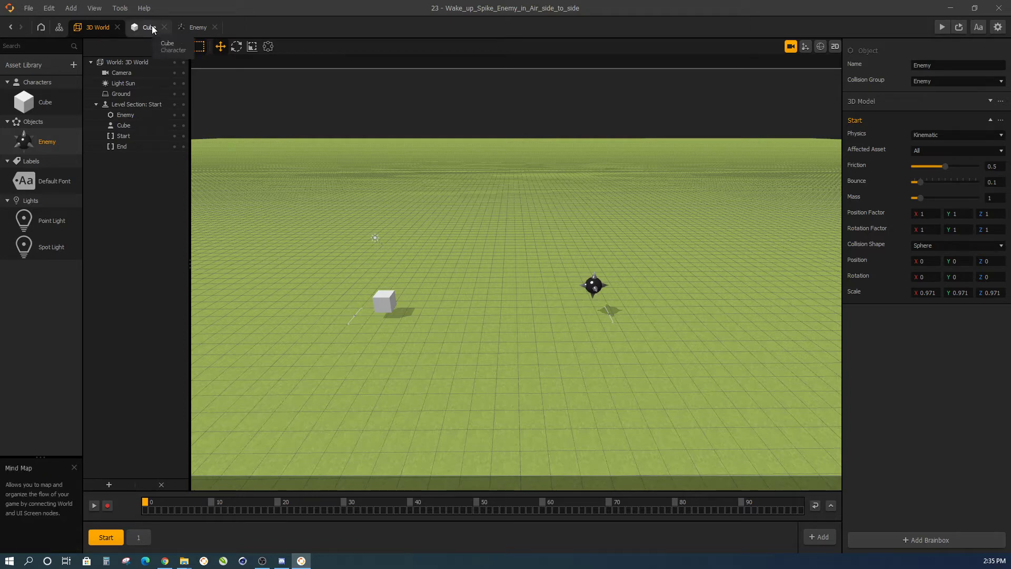
- Set the Enemy's Wake Up node Sleep Distance to 300 and run the game preview
left_click(190, 26)
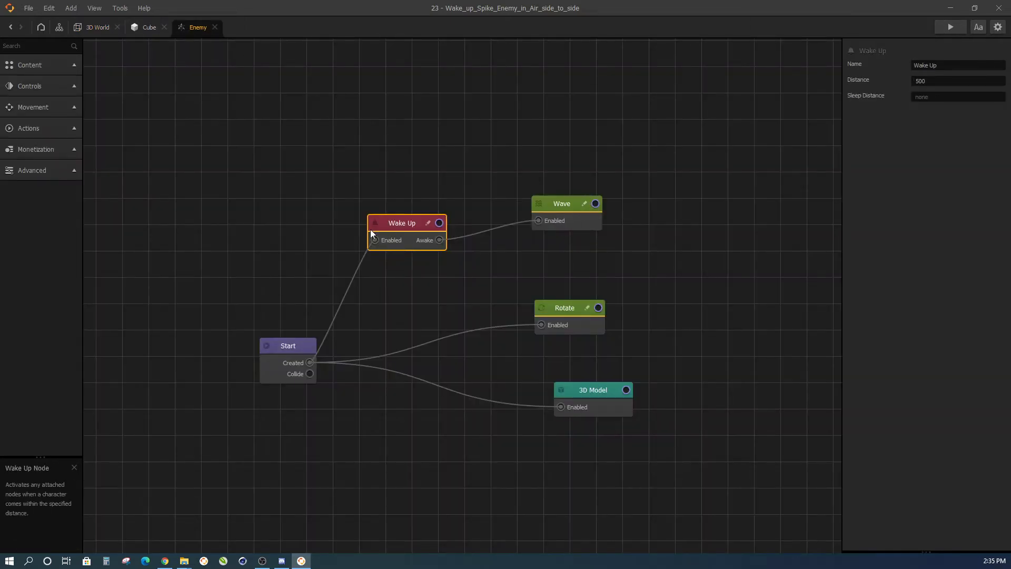
left_click_drag(546, 219, 545, 227)
left_click(412, 222)
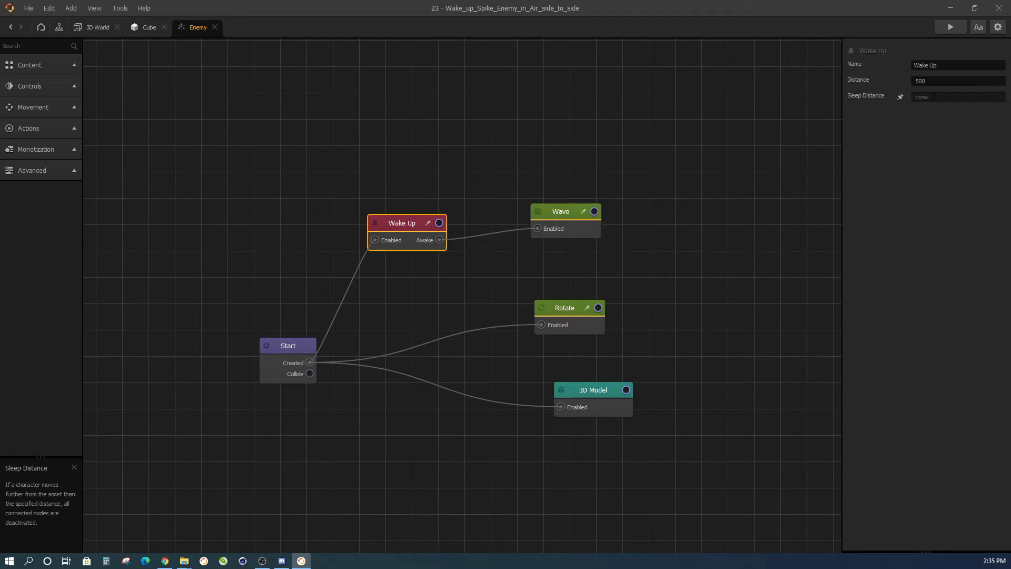
left_click(918, 81)
left_click(929, 97)
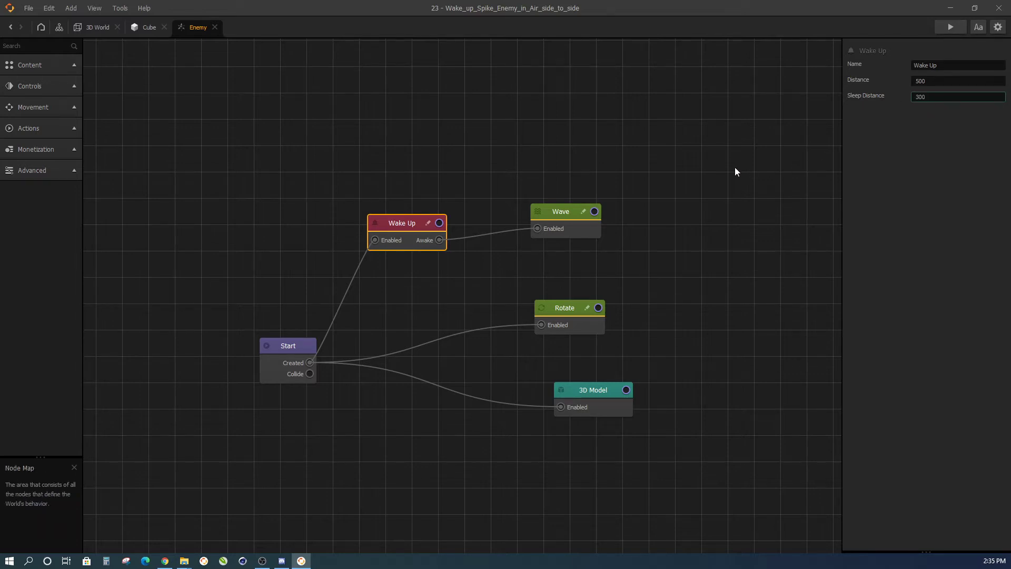
left_click(933, 80)
left_click(947, 26)
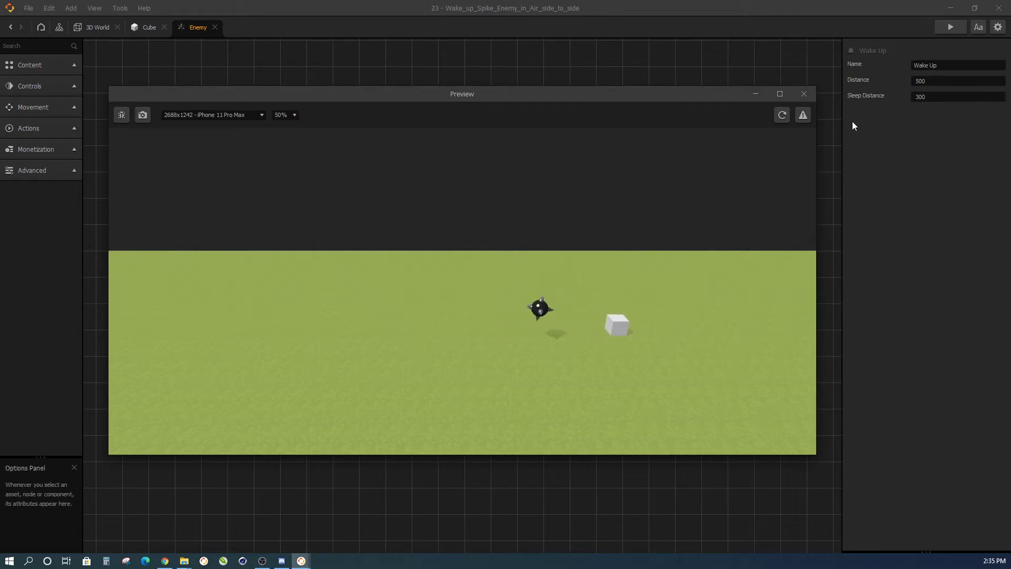
- Clear the Wake Up node's Sleep Distance and restart the preview
left_click(922, 97)
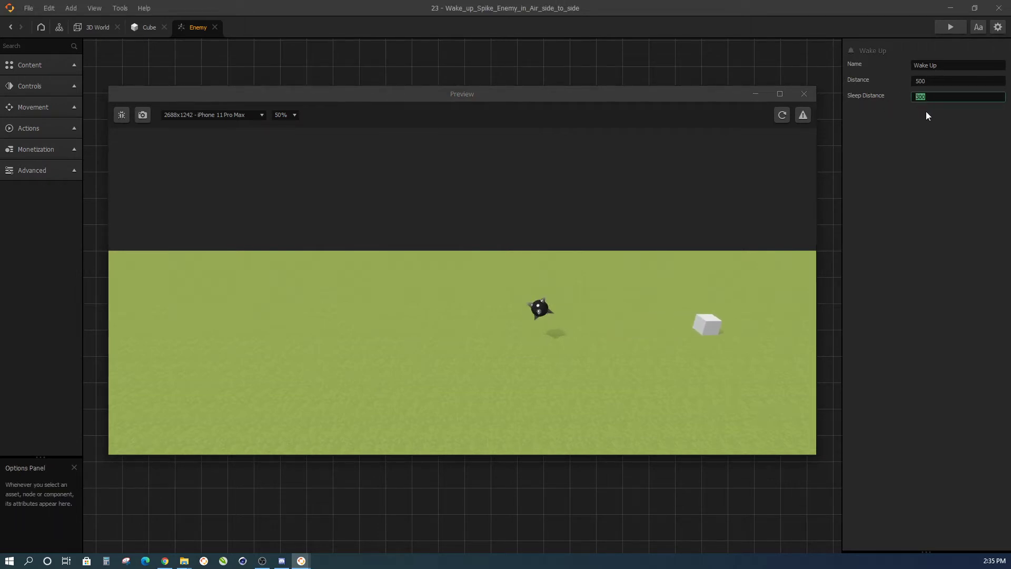
key("BackSpace")
left_click(781, 116)
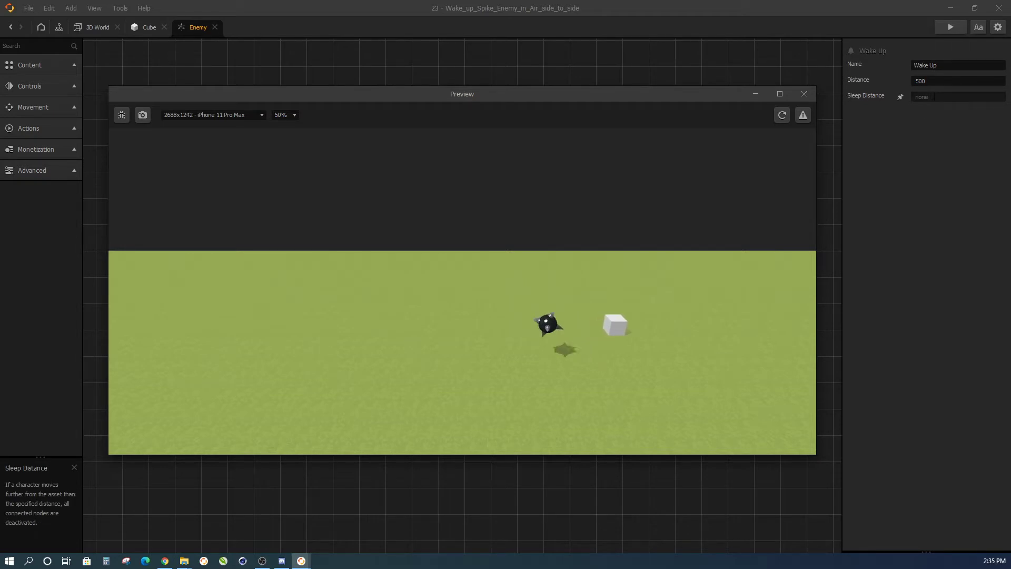
- Set the Wake Up node's Sleep Distance to 50
left_click(935, 96)
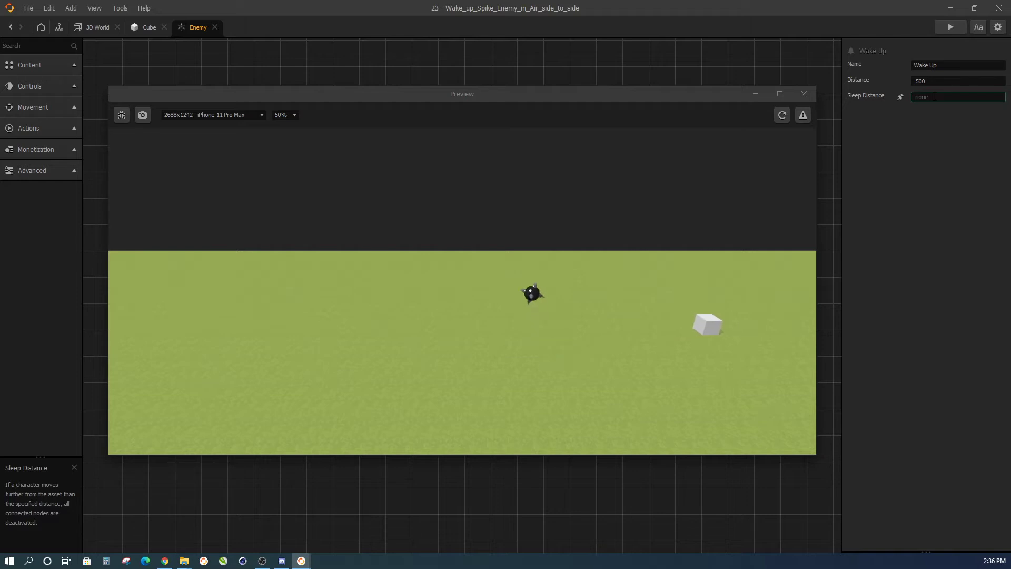
type("50")
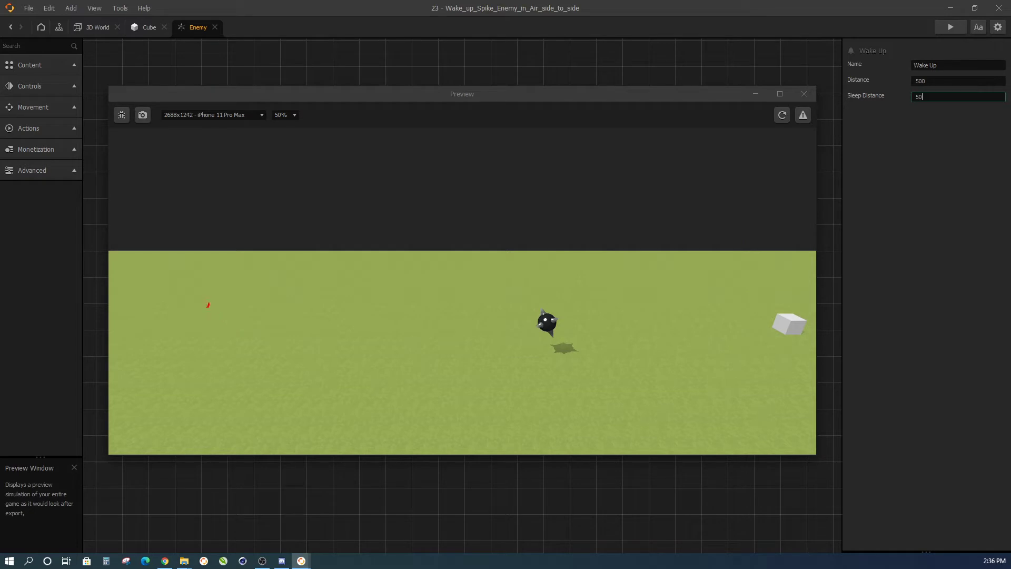
mouse_move(201, 331)
left_mouse_down()
mouse_move(226, 330)
mouse_move(234, 306)
mouse_move(213, 304)
left_mouse_up()
left_click_drag(353, 308, 344, 350)
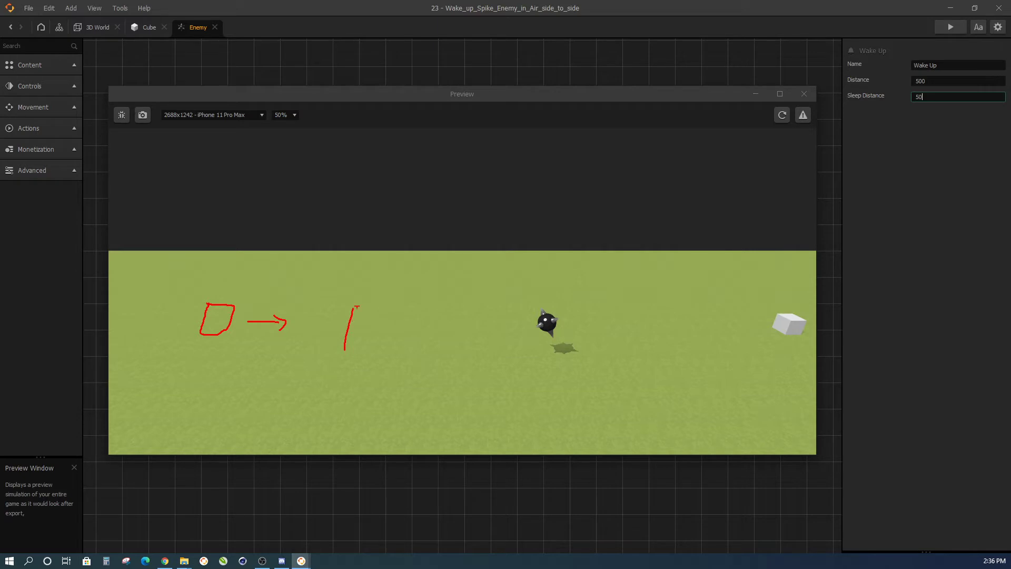
mouse_move(343, 266)
left_mouse_down()
mouse_move(346, 283)
mouse_move(365, 275)
left_mouse_up()
left_click_drag(347, 327, 536, 327)
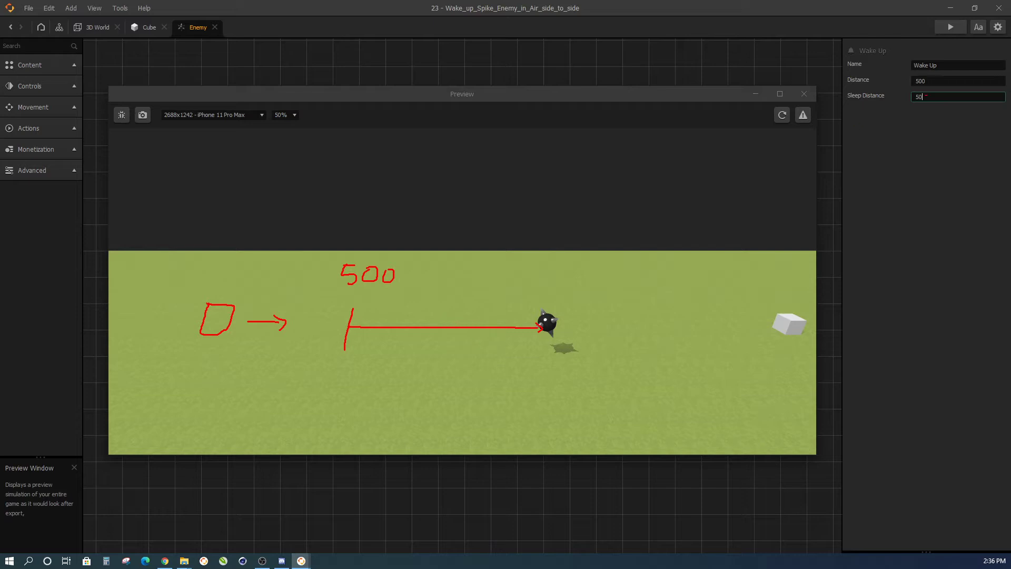
left_click_drag(925, 91, 930, 105)
left_click_drag(504, 319, 497, 339)
left_click_drag(518, 274, 524, 277)
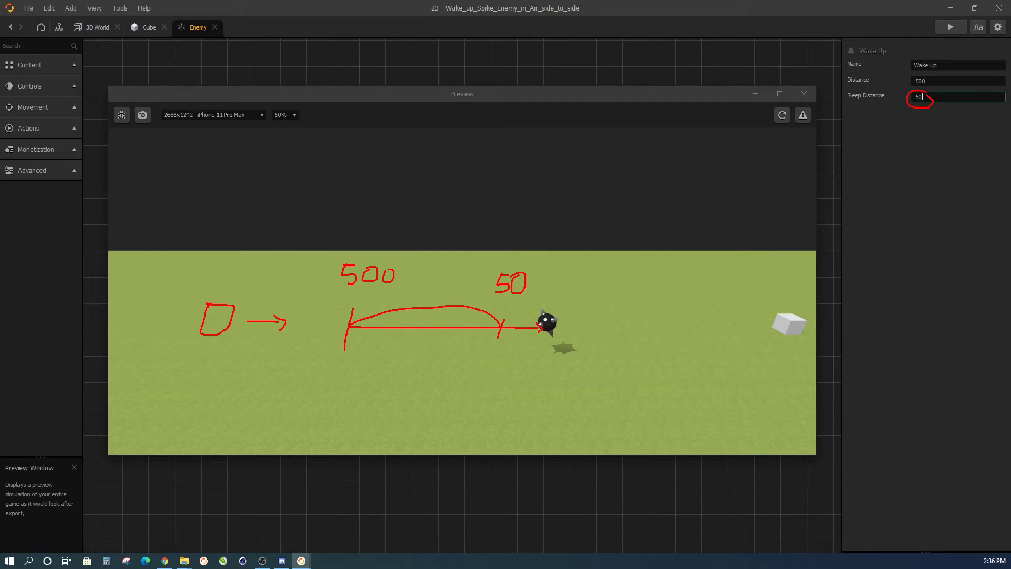
mouse_move(560, 288)
left_mouse_down()
mouse_move(546, 370)
mouse_move(561, 301)
mouse_move(551, 300)
left_mouse_up()
left_click_drag(542, 353, 552, 349)
mouse_move(870, 89)
left_mouse_down()
mouse_move(843, 107)
mouse_move(891, 104)
left_mouse_up()
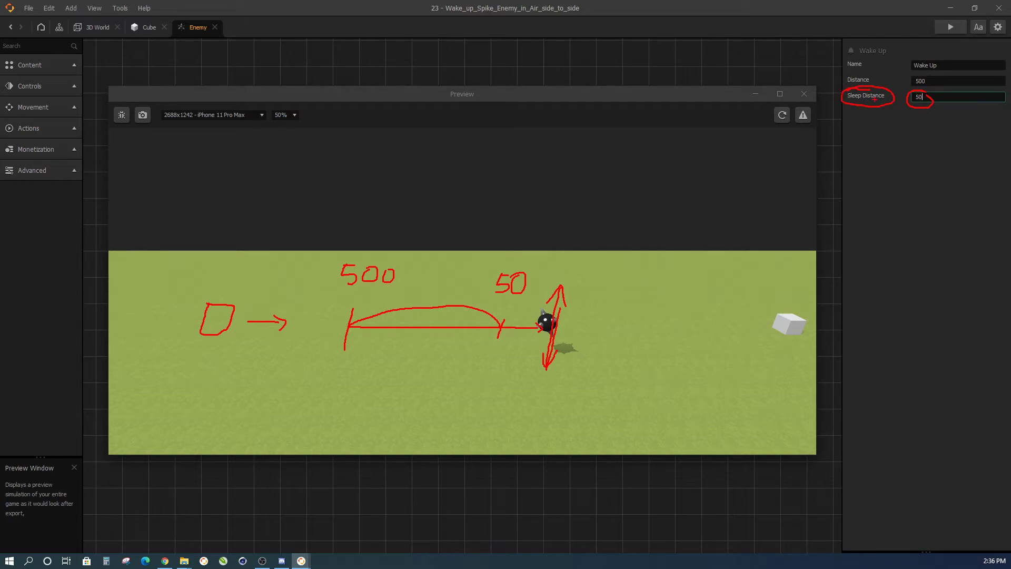
key("Escape")
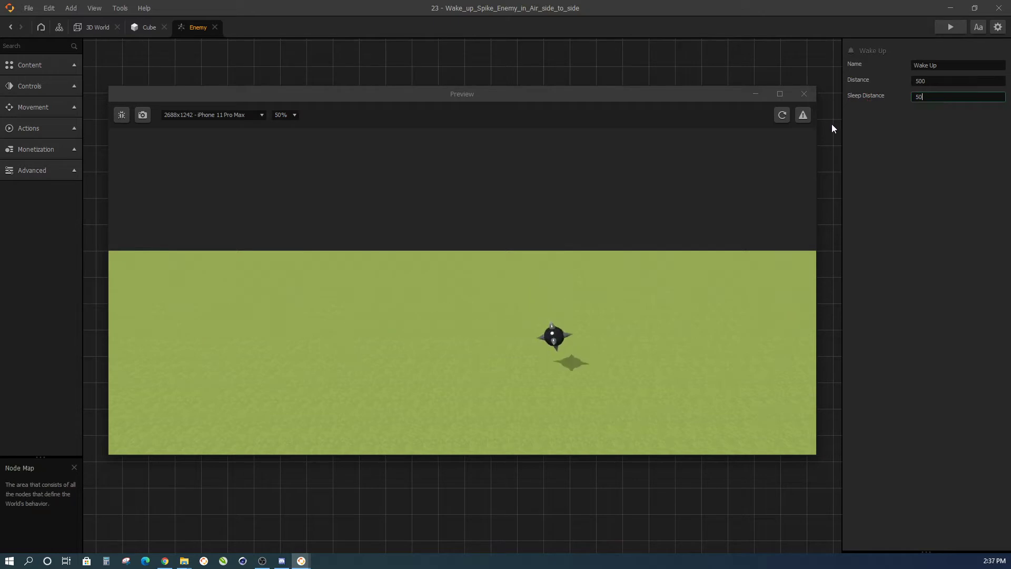
- Restart the preview twice to test the enemy's behaviour with a Sleep Distance of 50
left_click(782, 114)
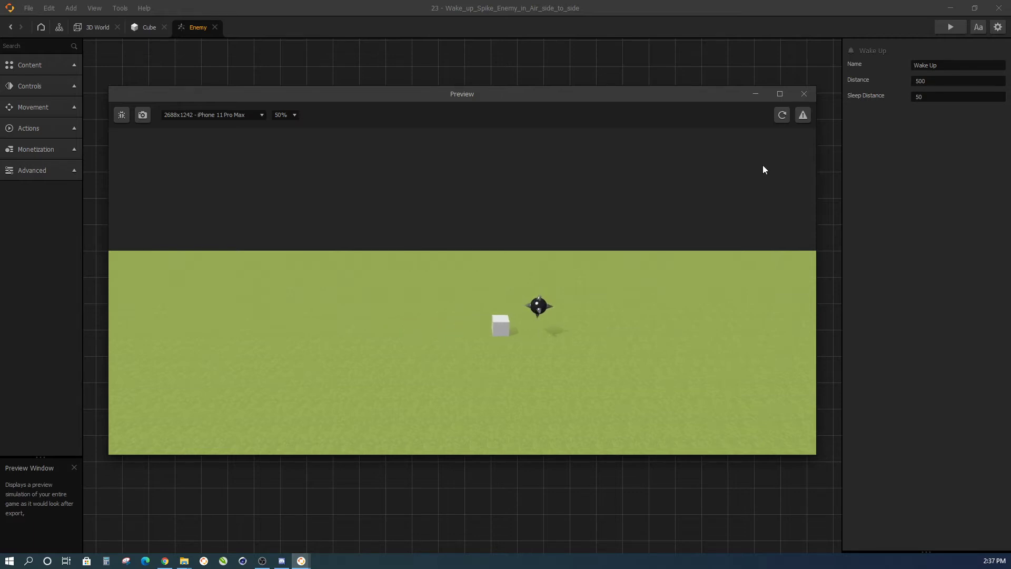
left_click(781, 115)
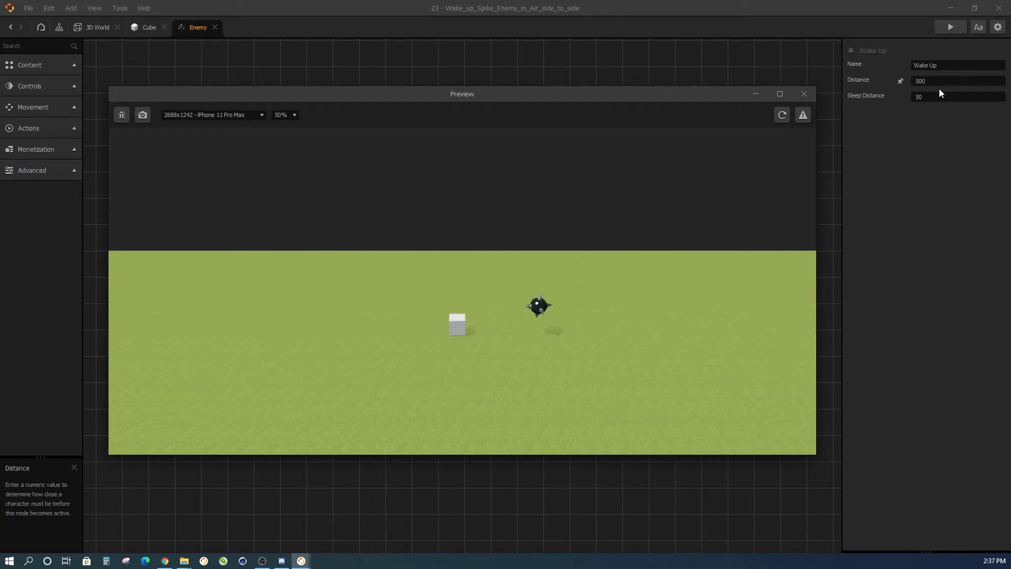
- Remove the Sleep Distance of 50 from the Wake Up node and rerun the preview
left_click(921, 97)
key("BackSpace")
key("BackSpace")
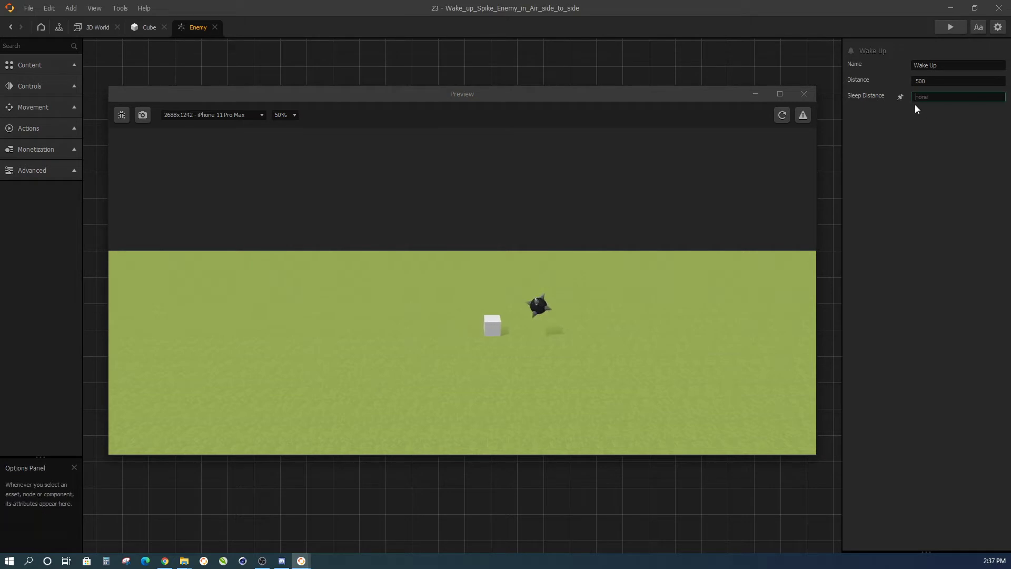
left_click(782, 119)
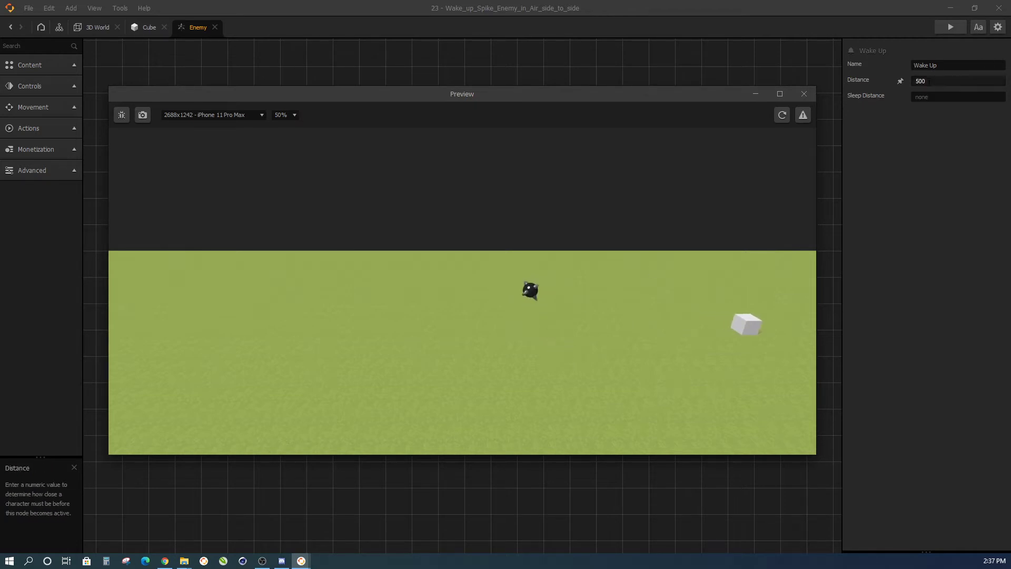
- Set the Wake Up node's Distance to 1000 and restart the preview
left_click(889, 80)
type("1000")
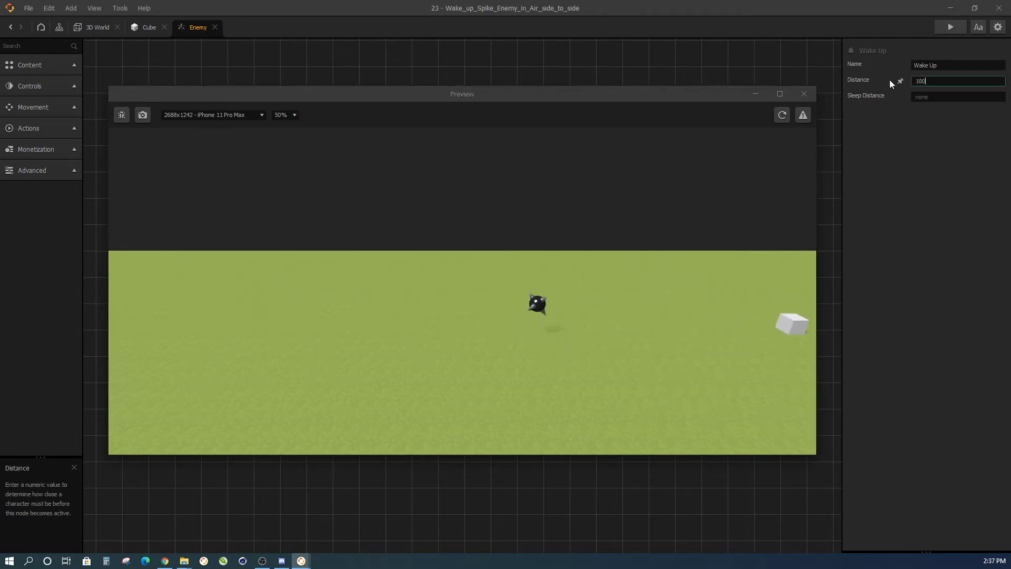
left_click(782, 114)
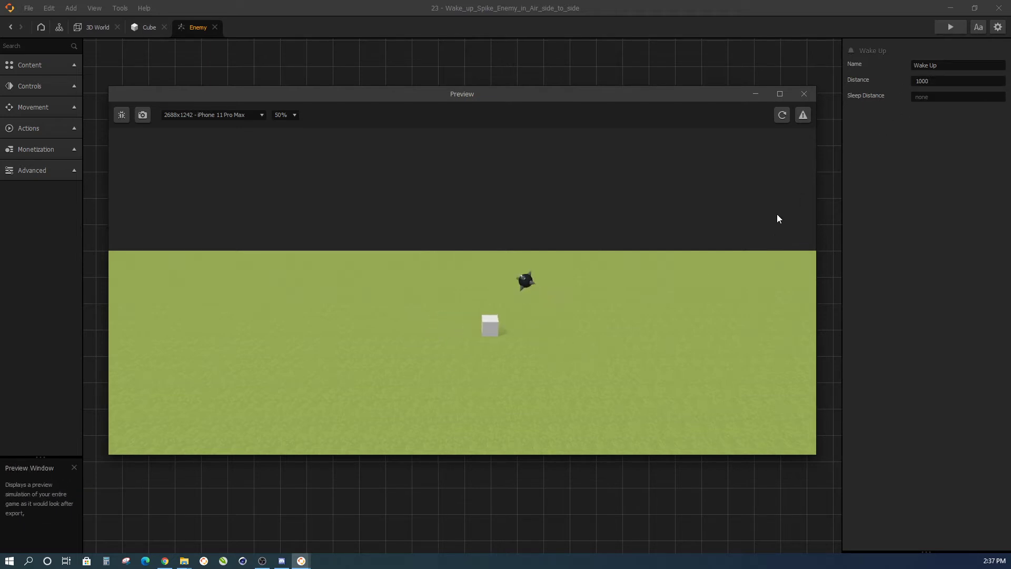
- Set the Wake Up node's Sleep Distance to 100
left_click(929, 96)
type("100")
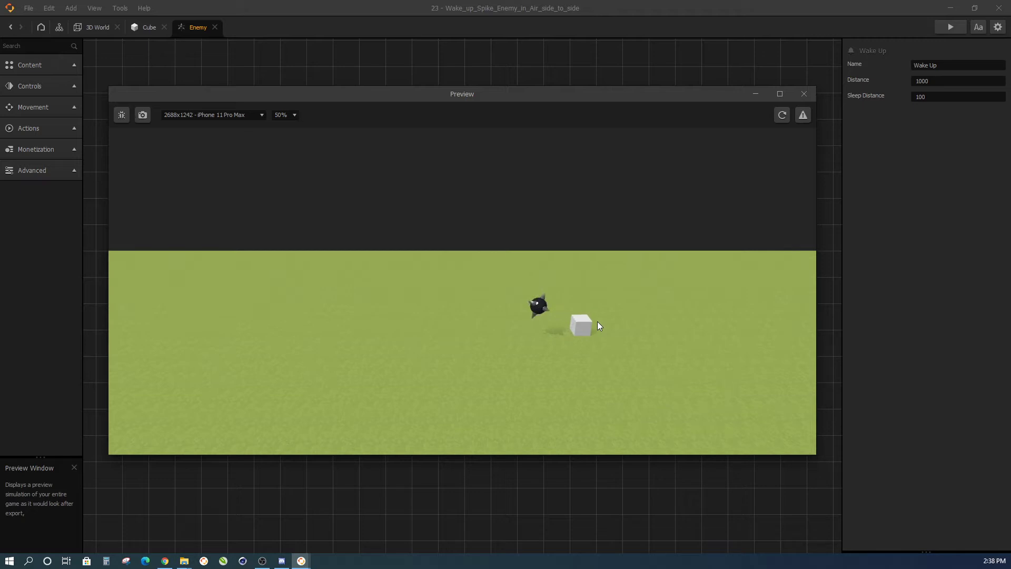
- Clear the Wake Up node's Sleep Distance, set its Distance to -500 and restart the preview
double_click(947, 96)
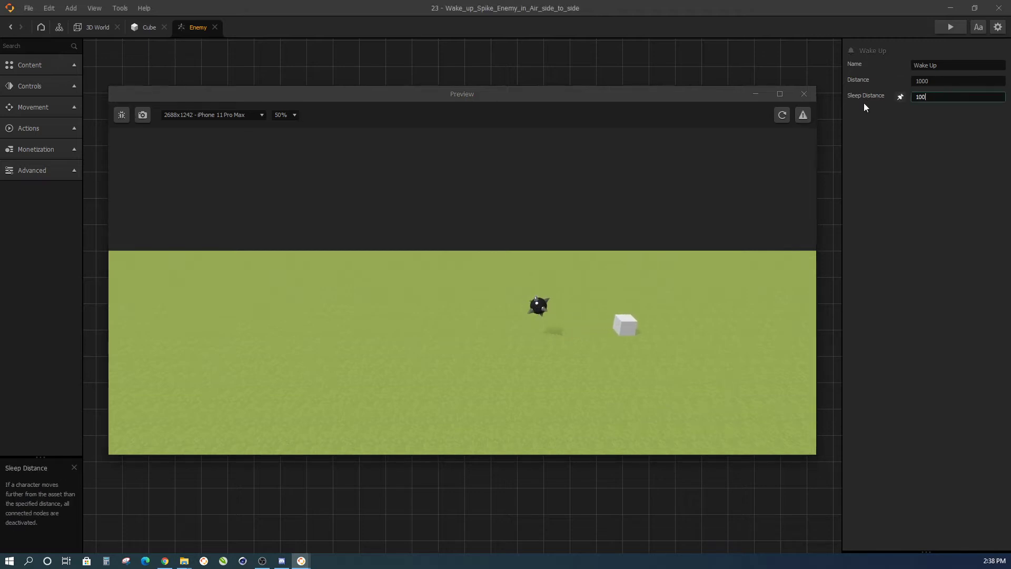
key("BackSpace")
left_click(948, 81)
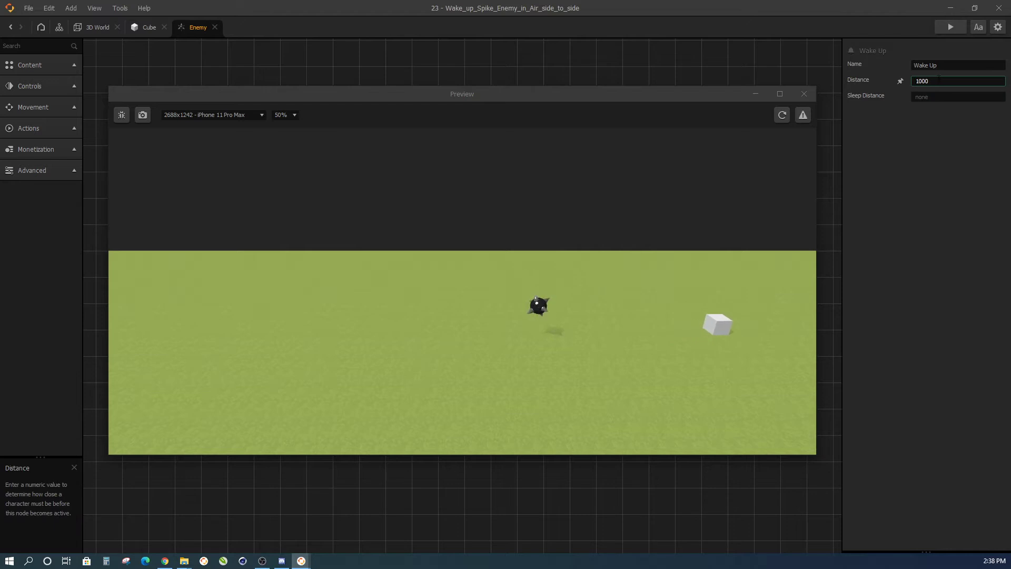
key("ctrl+a")
key("BackSpace")
type("-500")
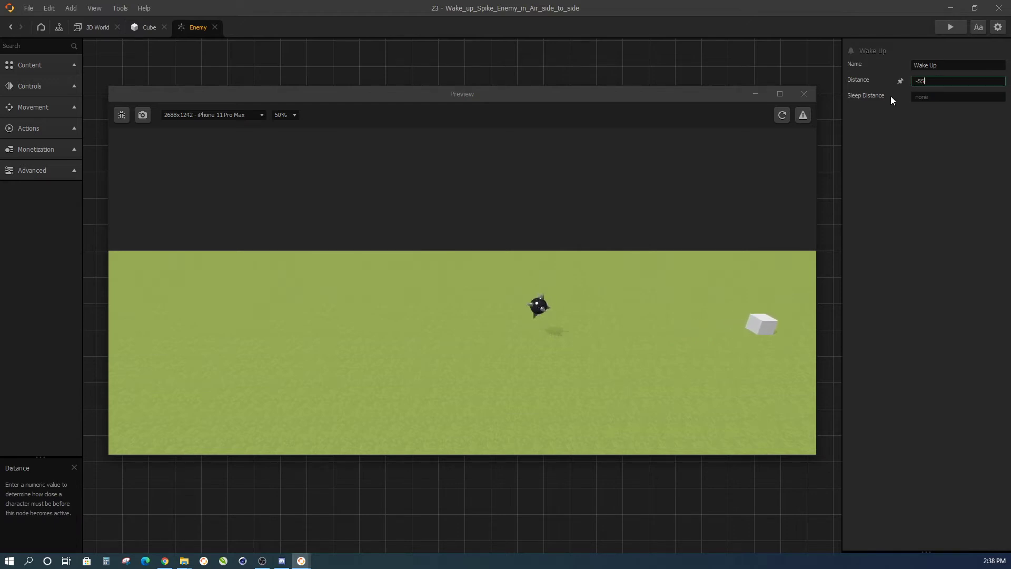
left_click(781, 116)
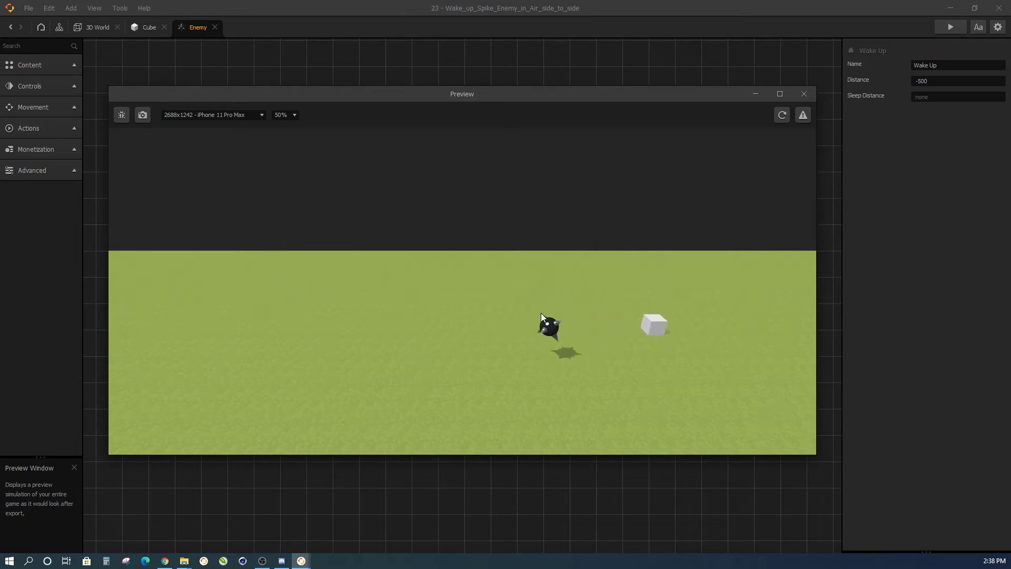
- Close the preview and the Wake_up_Spike_Enemy_in_Air_side_to_side project without saving the changes
left_click(927, 82)
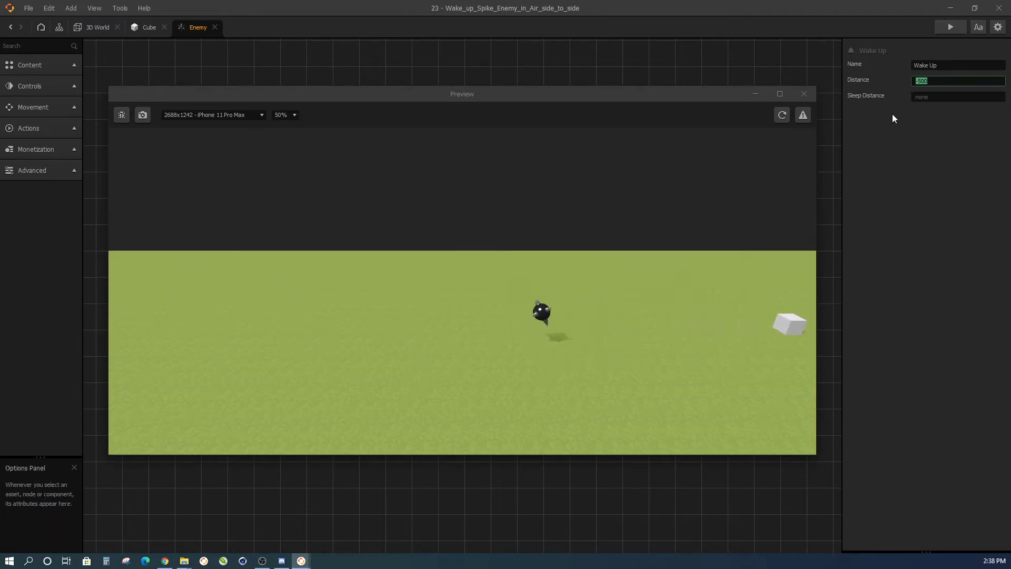
left_click(917, 82)
left_click(803, 94)
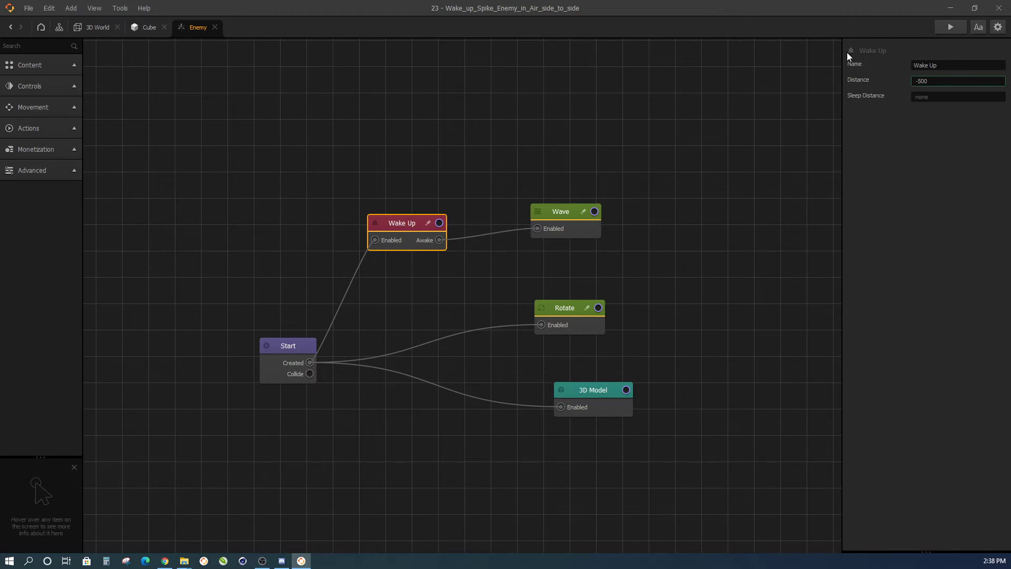
left_click(998, 8)
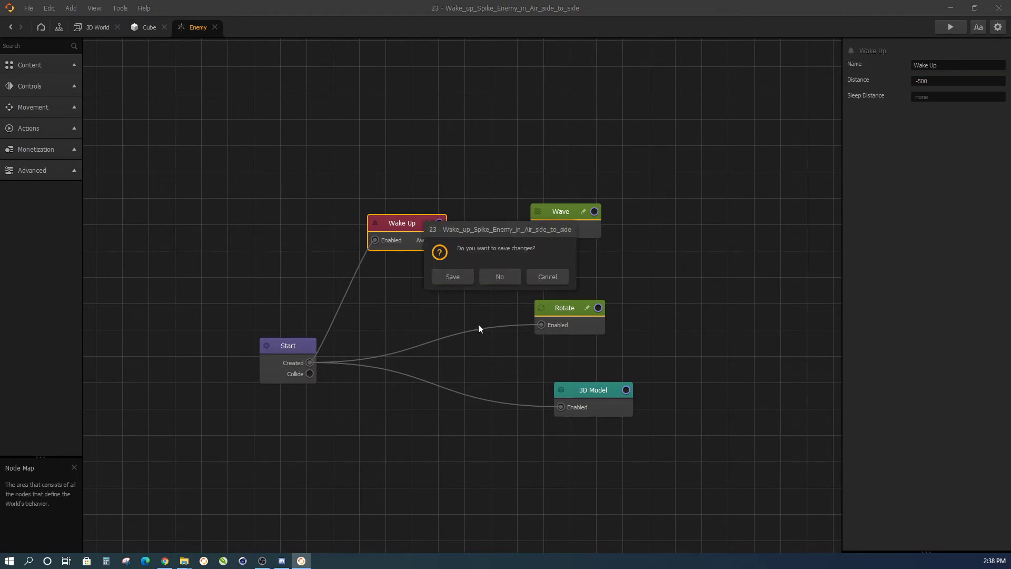
left_click(496, 277)
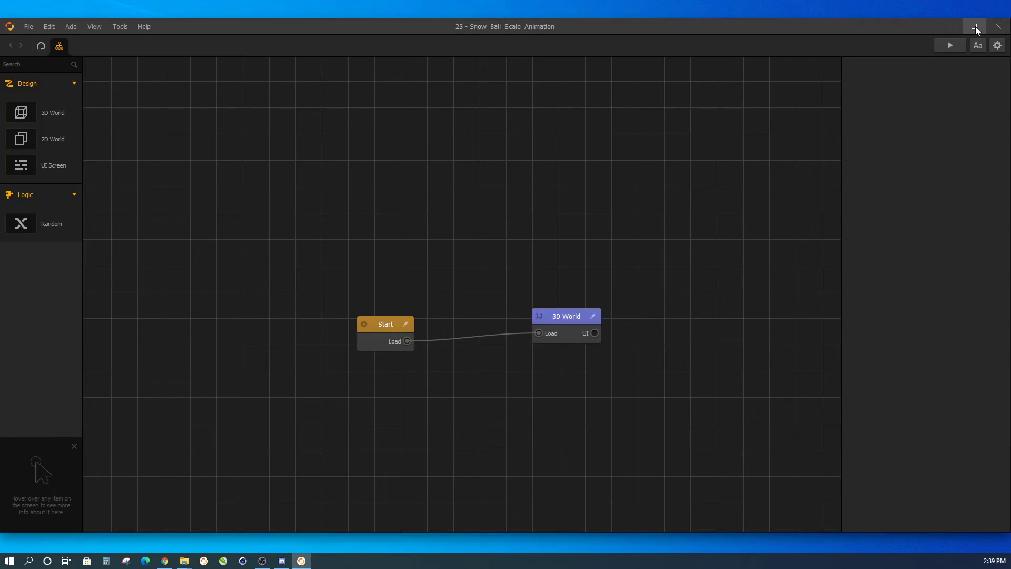
- Open the 3D World of the Snow_Ball_Scale_Animation project in a maximized window and open the Character's node map
double_click(552, 317)
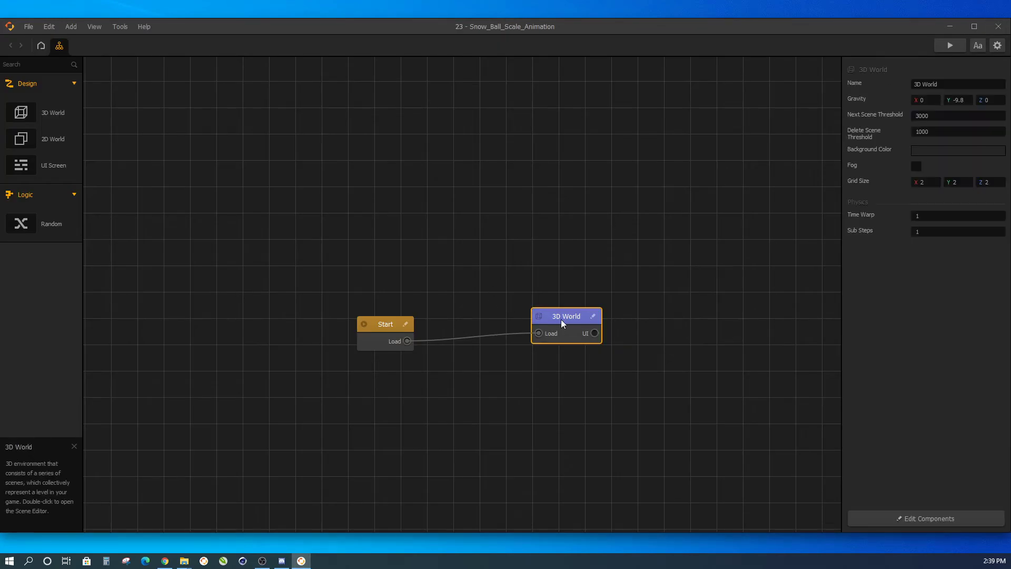
left_click(975, 26)
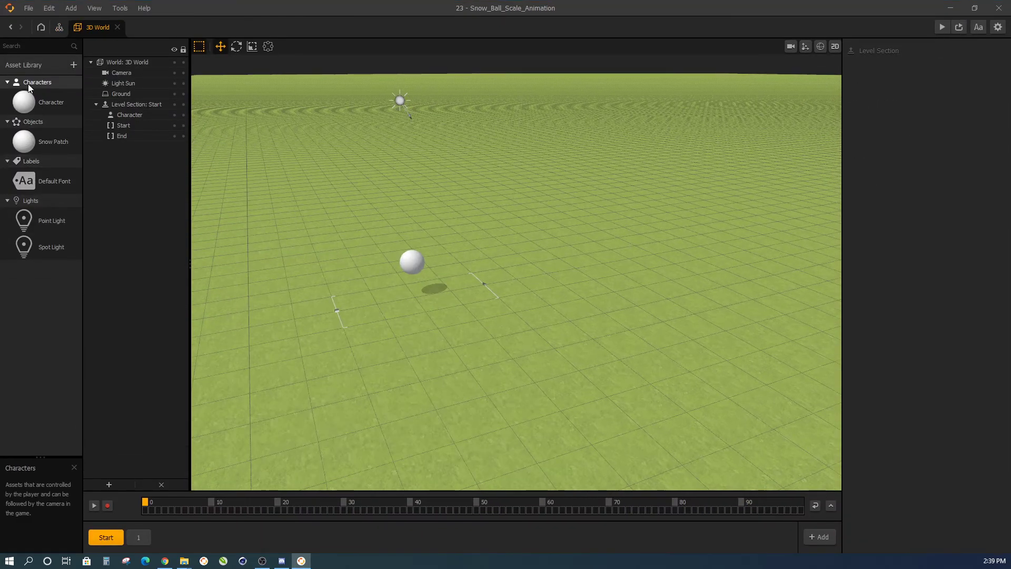
left_click(60, 107)
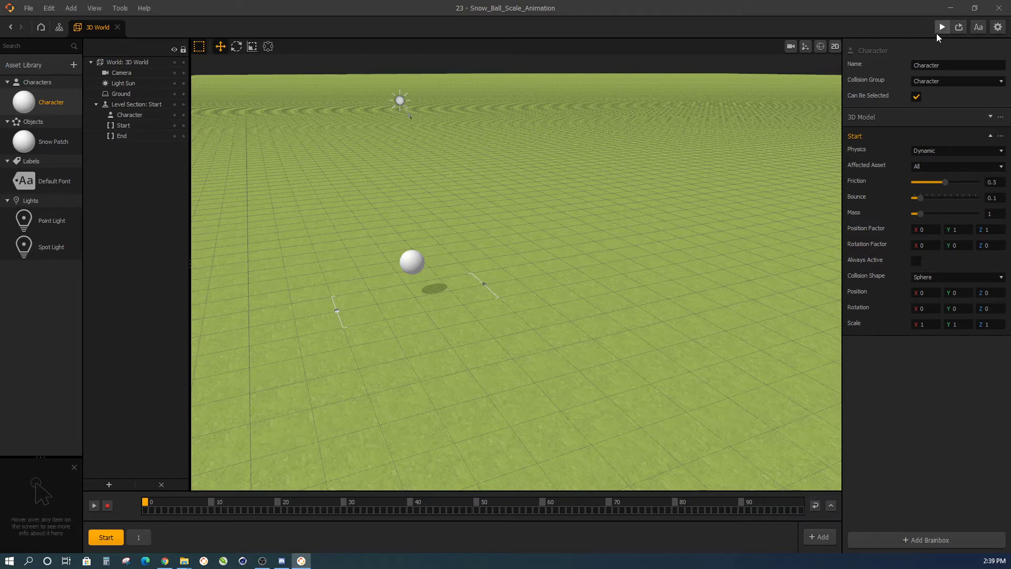
double_click(128, 115)
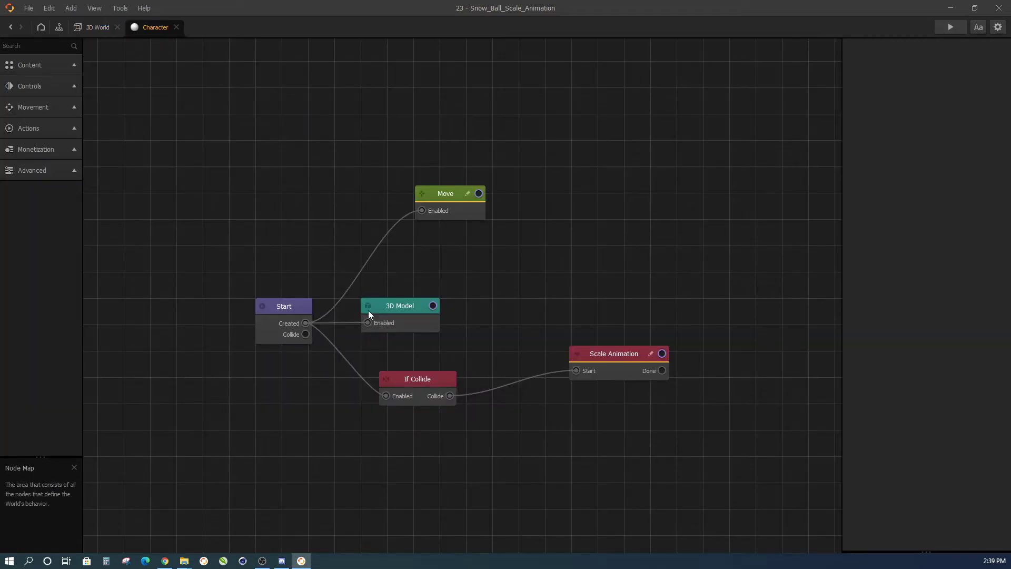
- Nudge the Start, 3D Model and If Collide nodes in the Character's node map to space them out
left_click_drag(287, 312, 245, 309)
left_click_drag(389, 308, 384, 307)
left_click_drag(421, 375, 412, 374)
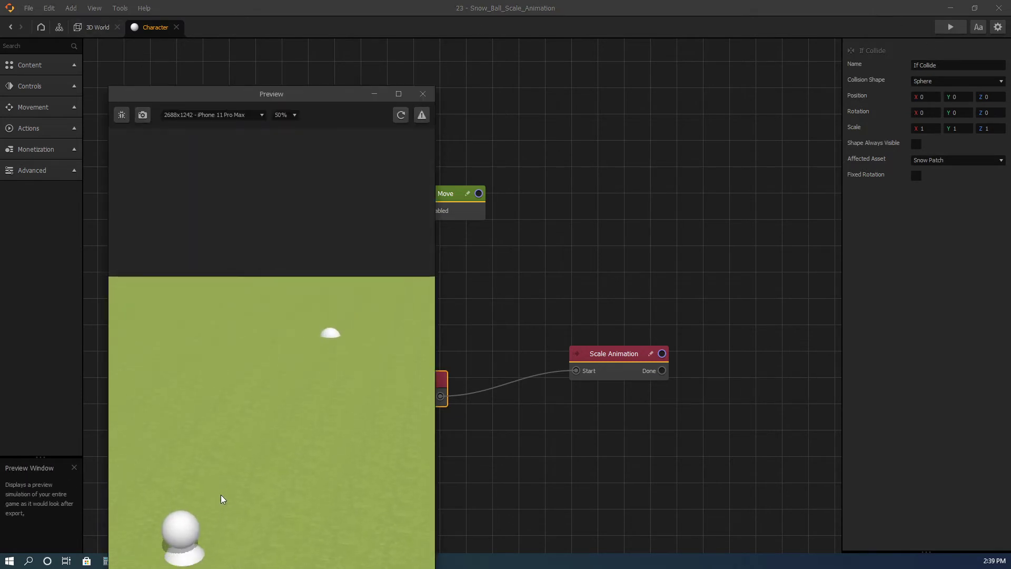
- Switch the preview's screen size to 1920x1080 - Full HD, fit its window on screen, watch the snowball and close the preview
left_click_drag(316, 96, 327, 48)
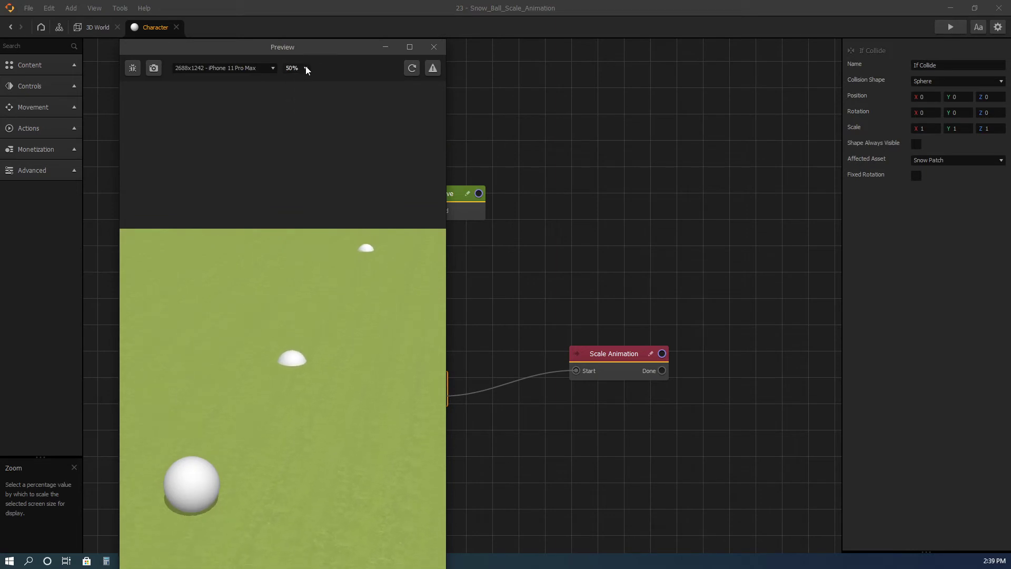
left_click(304, 67)
left_click(244, 69)
left_click(207, 178)
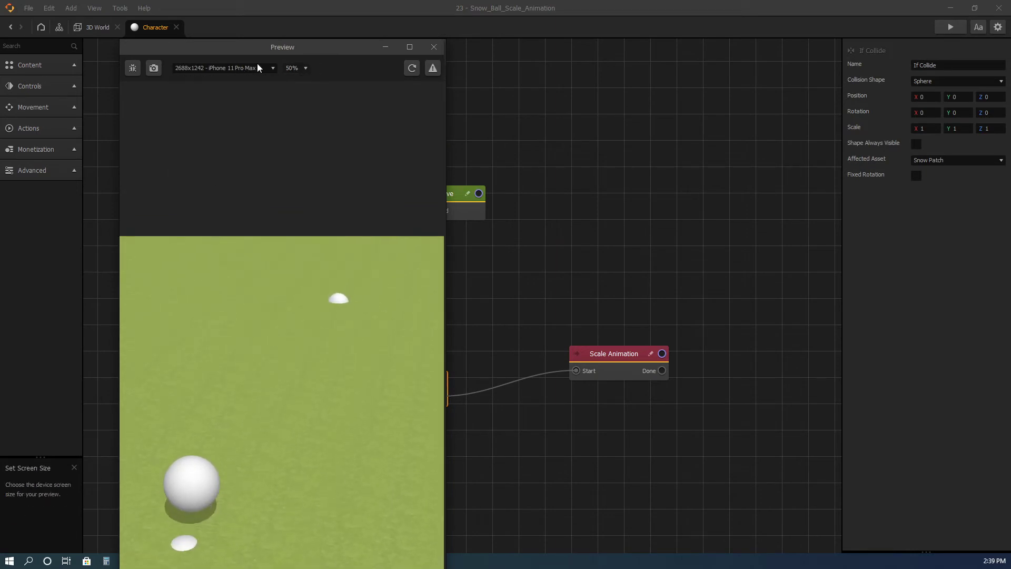
left_click_drag(249, 53, 248, 15)
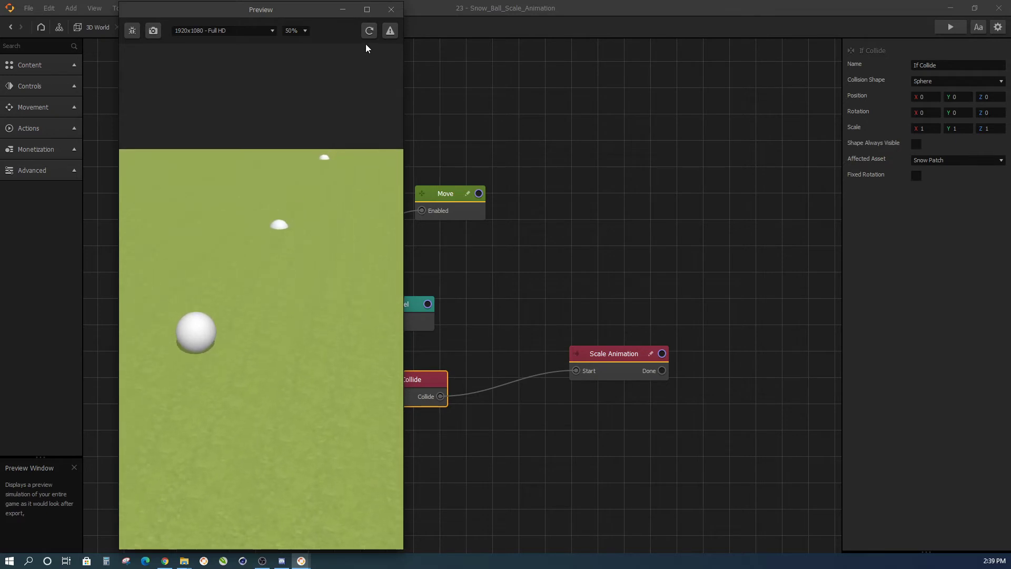
left_click(393, 11)
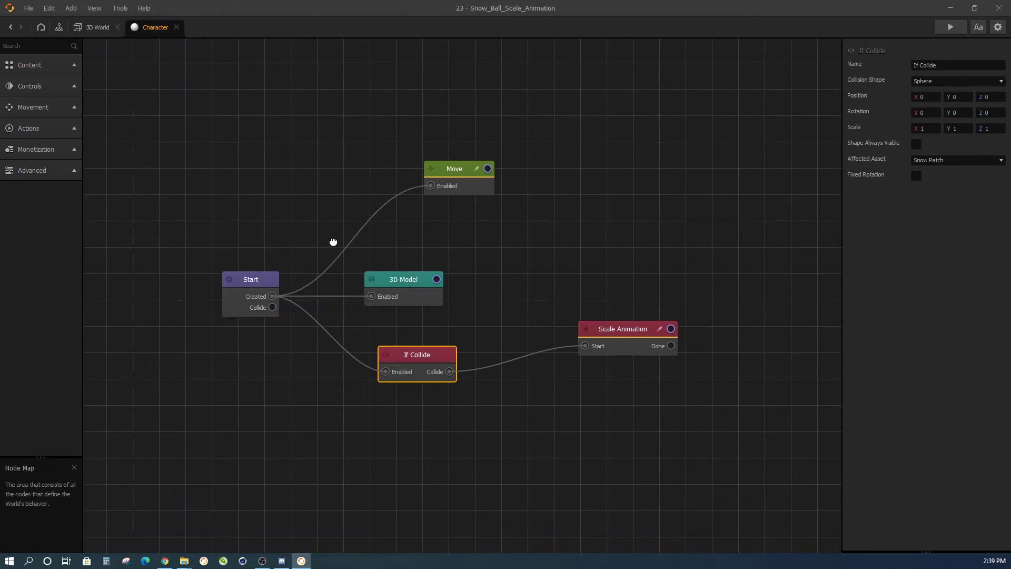
- Tidy the Character's node map by repositioning the Start and Move nodes and placing Scale Animation close beside If Collide
left_click_drag(267, 277, 250, 257)
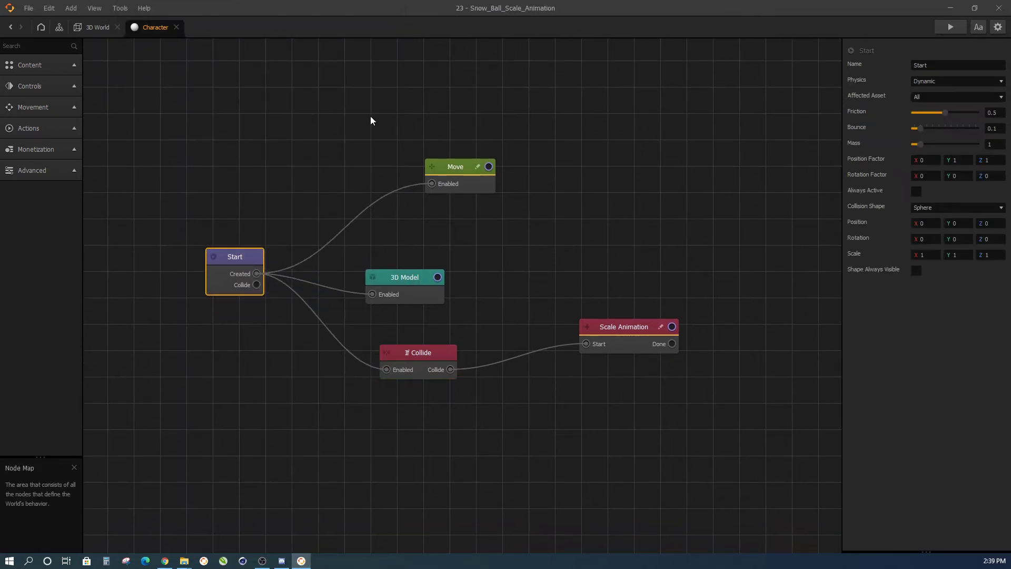
left_click_drag(440, 167, 396, 166)
left_click(415, 352)
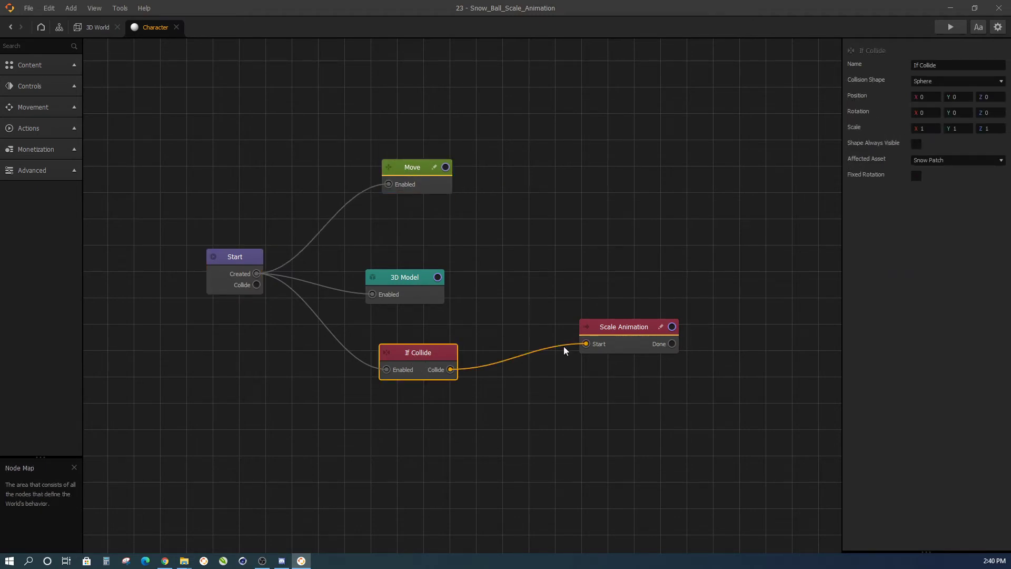
left_click_drag(615, 330, 554, 349)
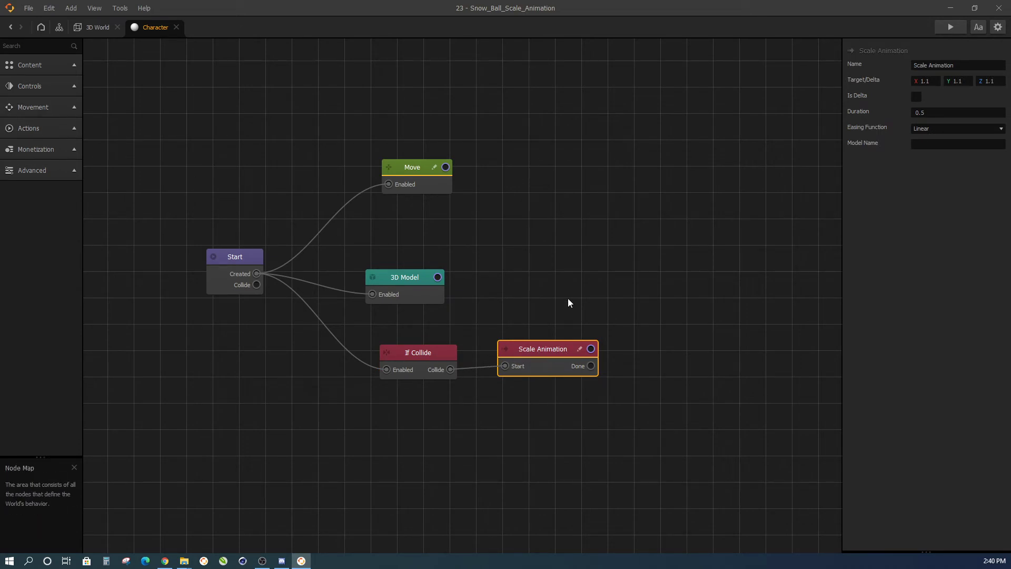
- Search the nodes for "scal", place an extra Scale Animation node above the Move node and delete it
left_click(39, 46)
type("scal")
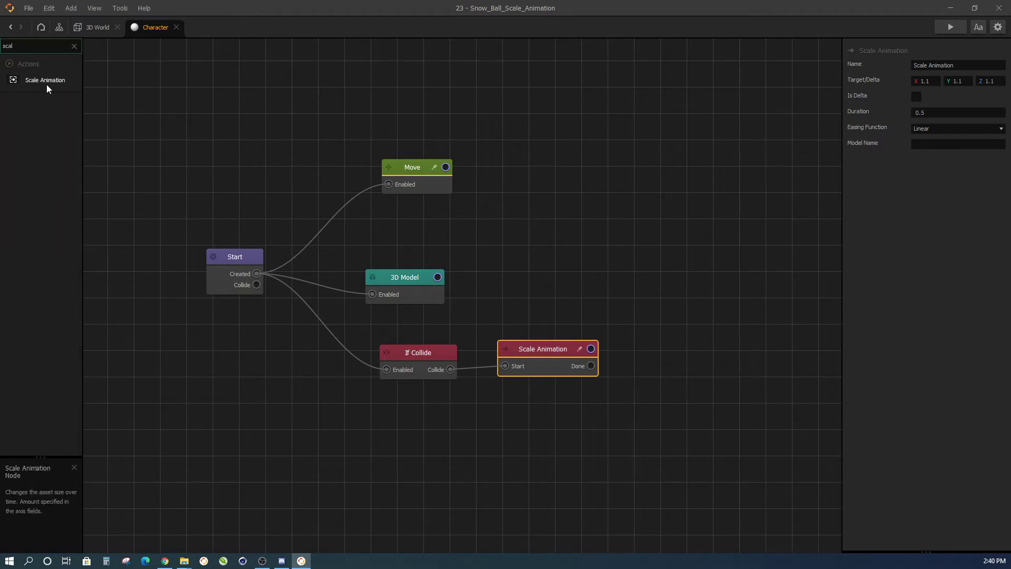
left_click_drag(46, 83, 367, 87)
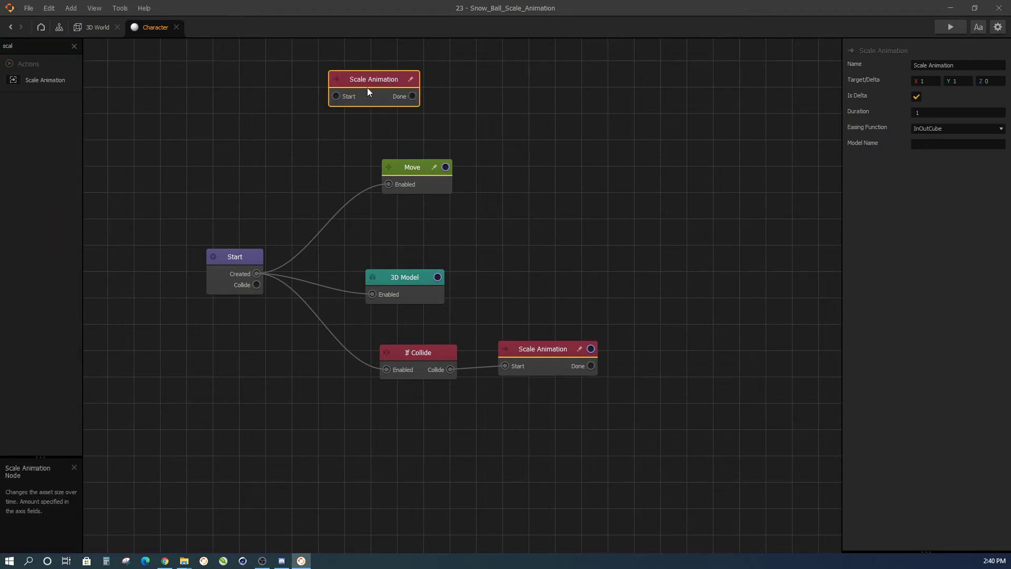
key("Delete")
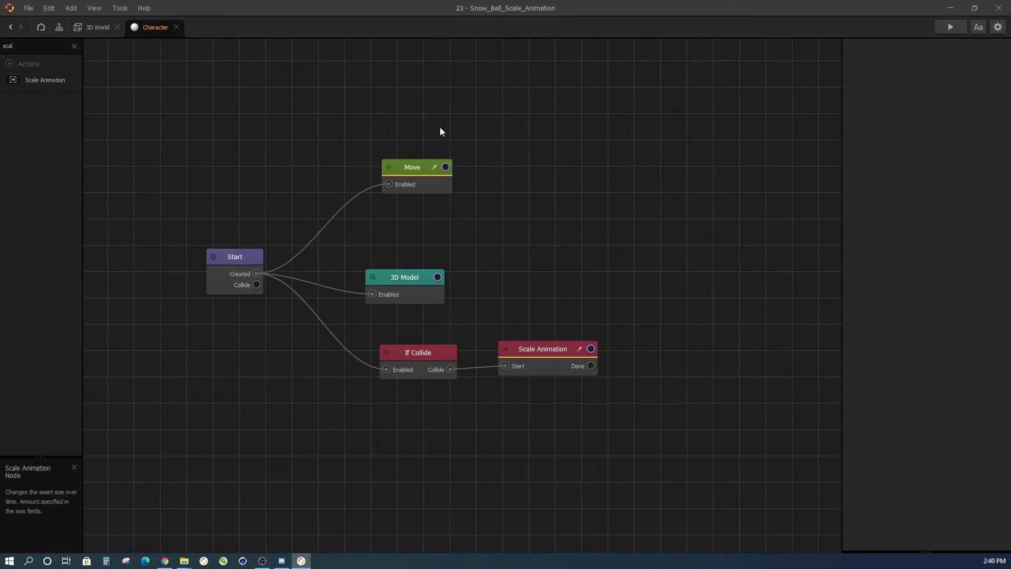
- Examine the Target/Delta, Is Delta and Duration settings of the Scale Animation node connected to If Collide
left_click(543, 358)
left_click(925, 81)
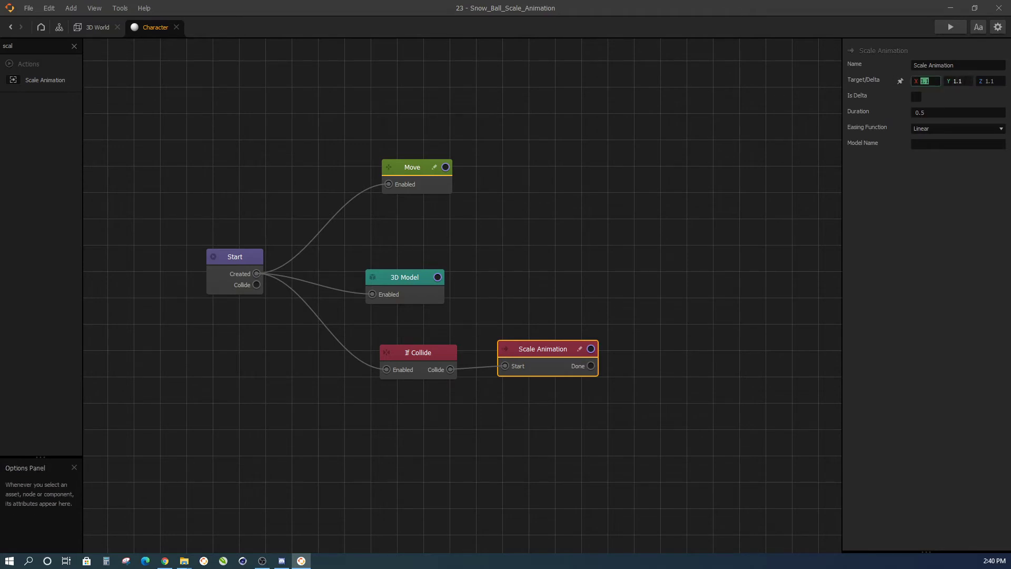
left_click(916, 97)
left_click(919, 80)
left_click(916, 97)
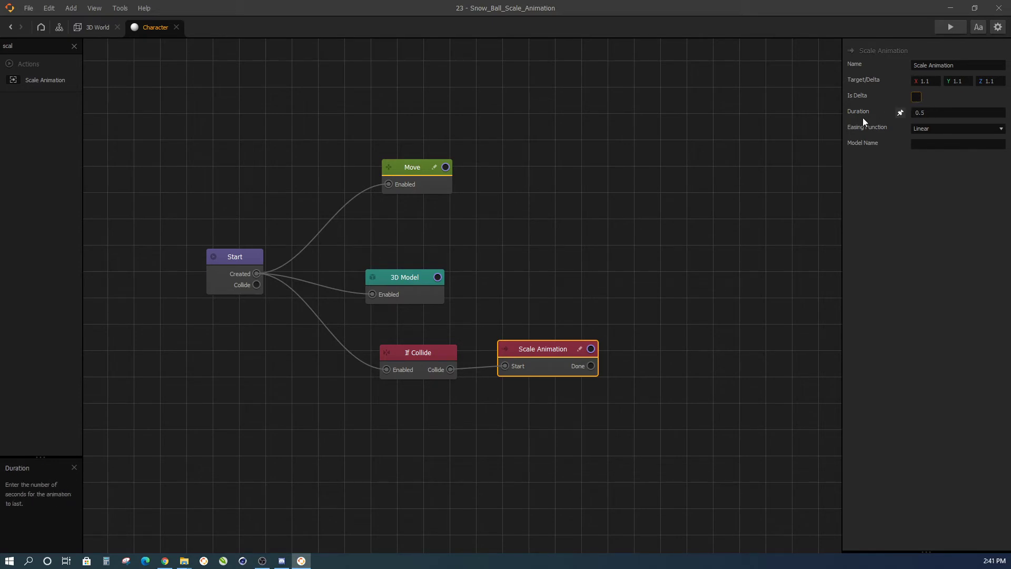
- Run the snowball preview again, close it, and close the Snow_Ball_Scale_Animation project without saving
left_click(951, 27)
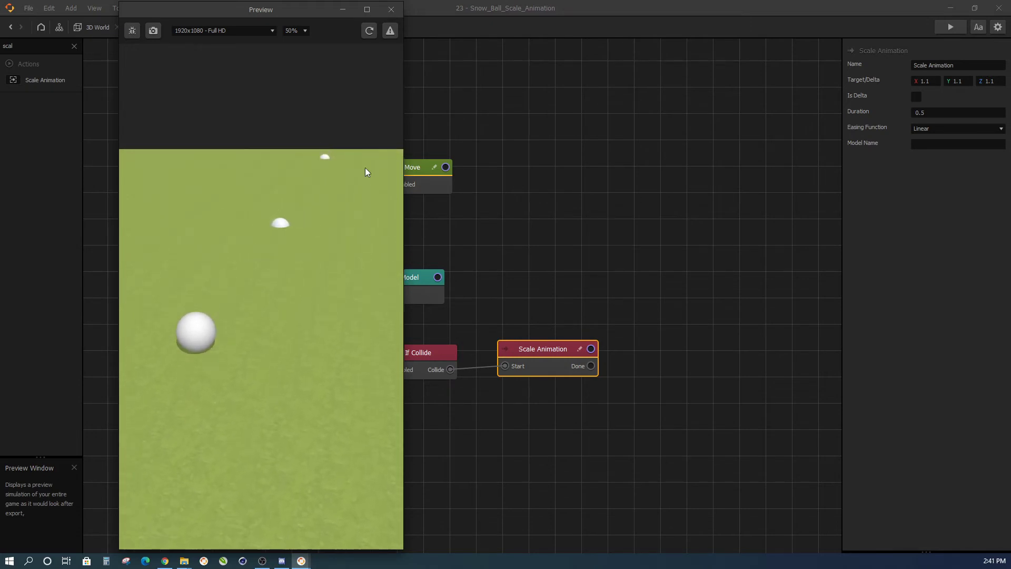
left_click(390, 9)
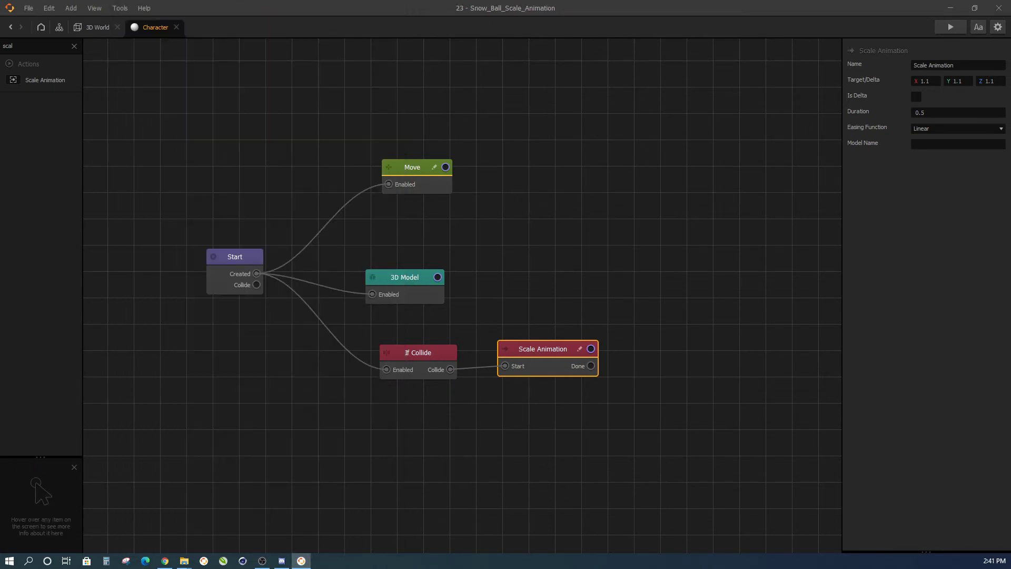
left_click(999, 8)
left_click(507, 277)
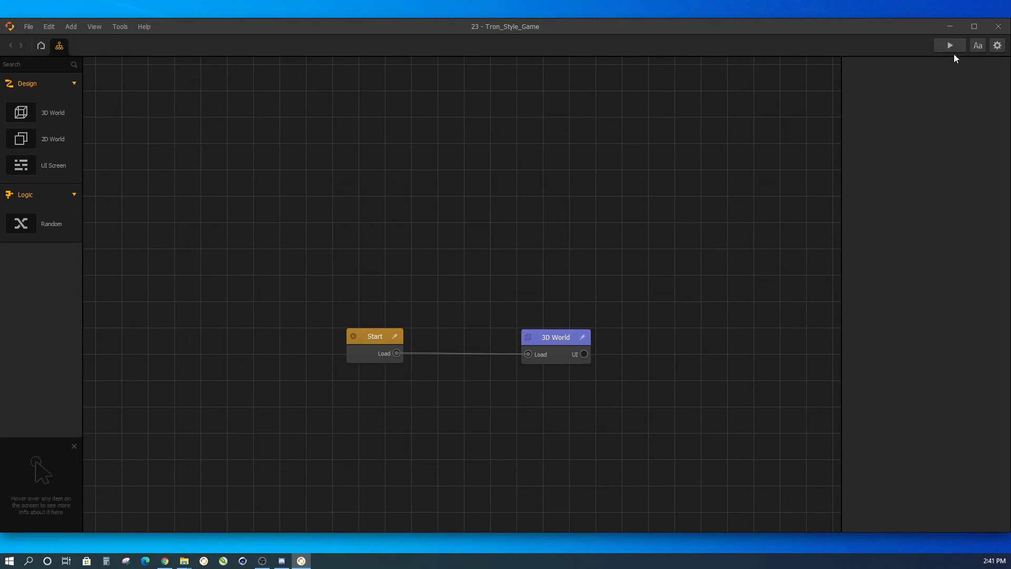
- Maximize the Tron_Style_Game project window, open its 3D World and start the preview
left_click(973, 26)
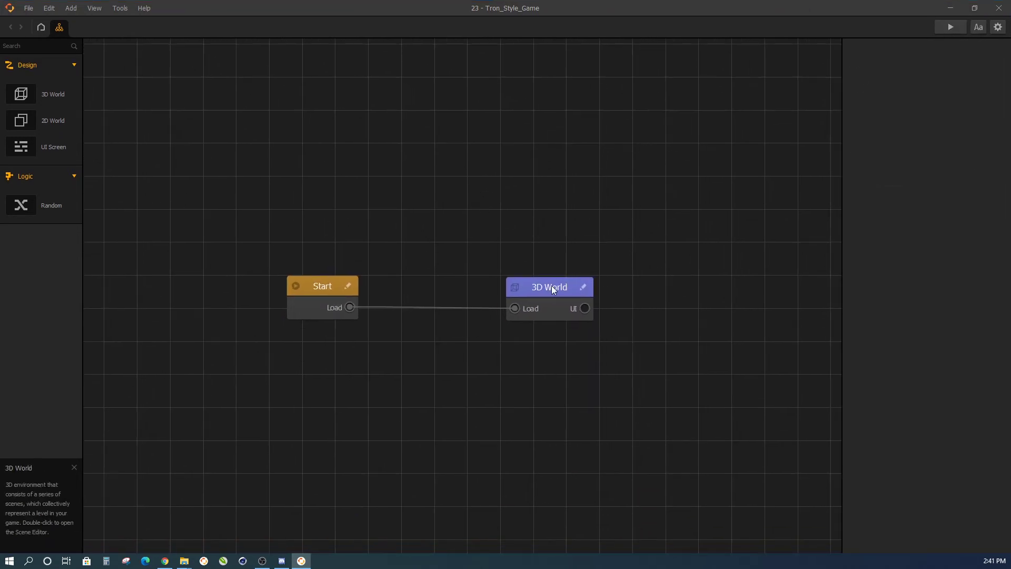
double_click(552, 286)
key("ctrl+p")
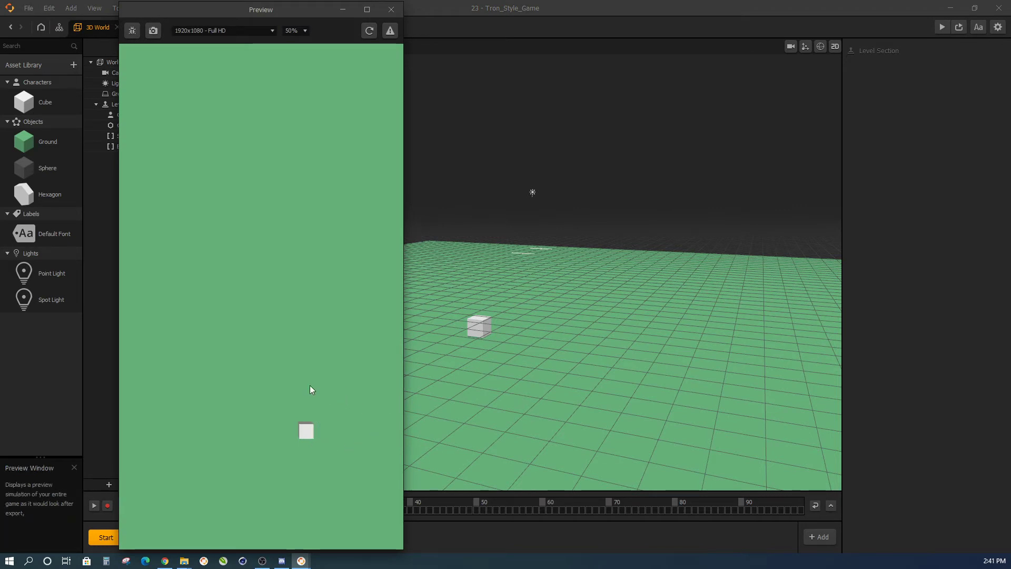
- Steer the cube forward, backward and sideways in the preview to test its Tron-style trail
key("Up")
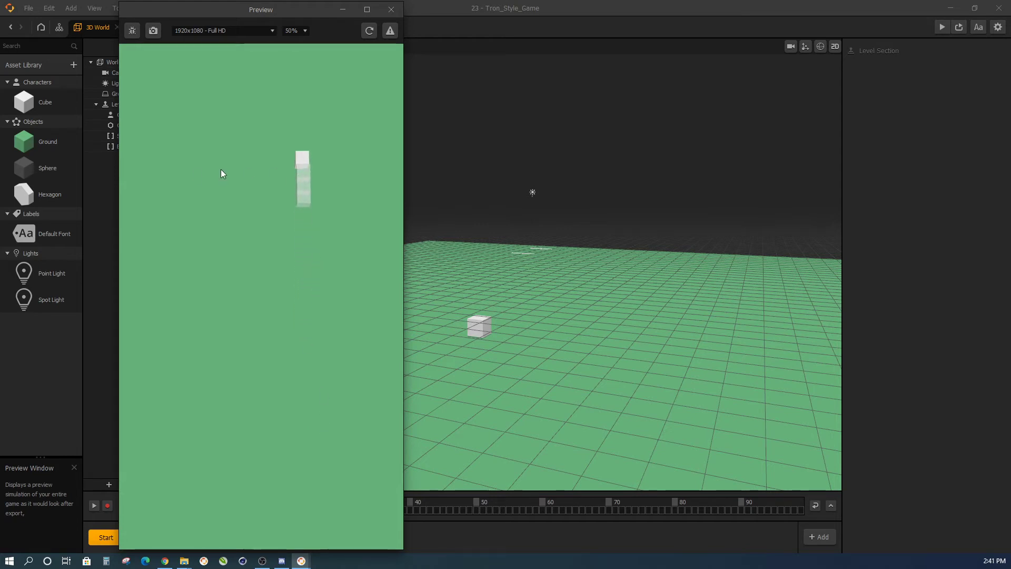
key("Left")
key("Down")
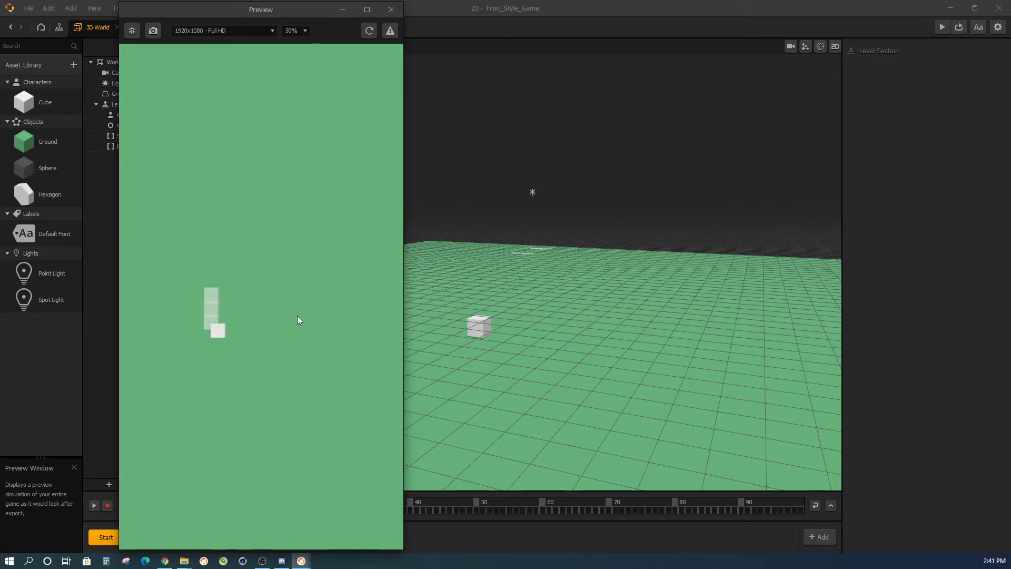
key("Right")
key("Up")
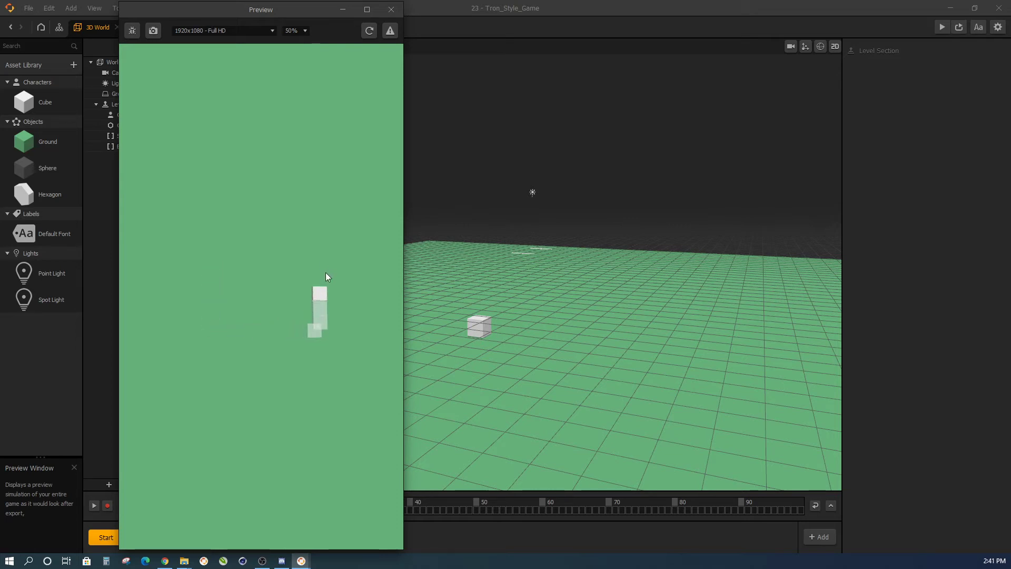
key("Left")
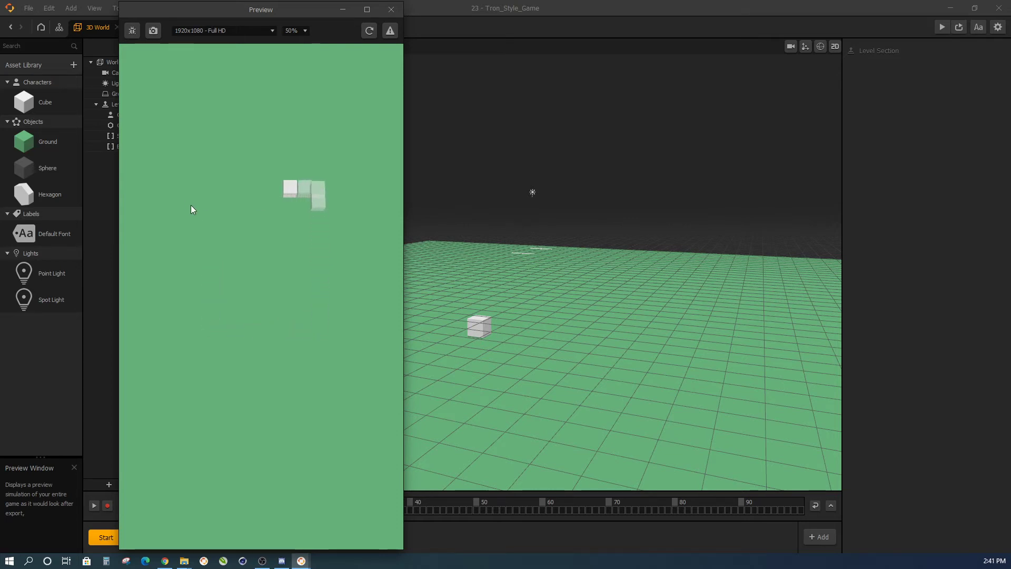
key("Down")
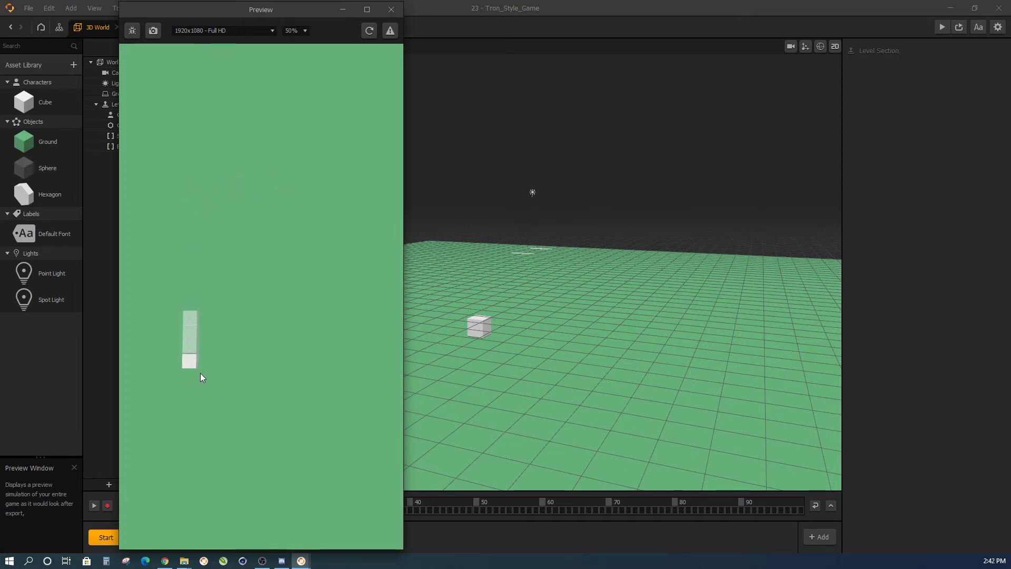
- Steer the cube in a loop right, up, left and down to check its trail, and close the preview
key("Right")
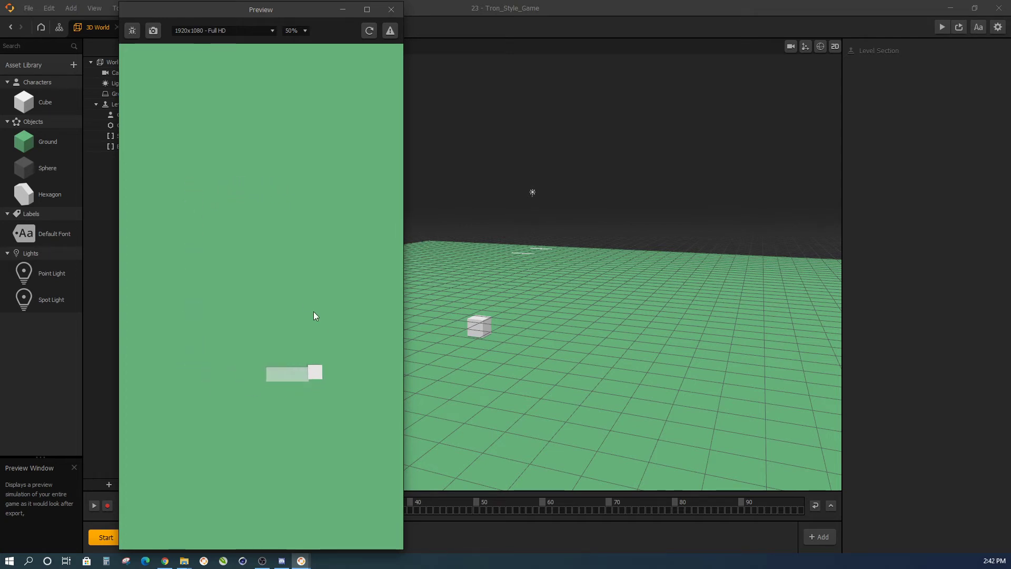
key("Up")
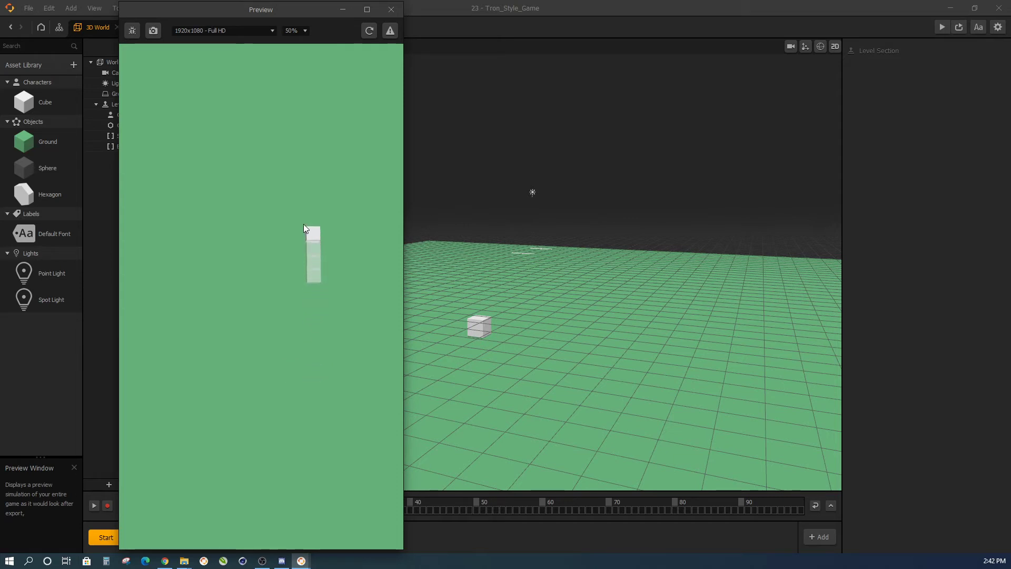
key("Left")
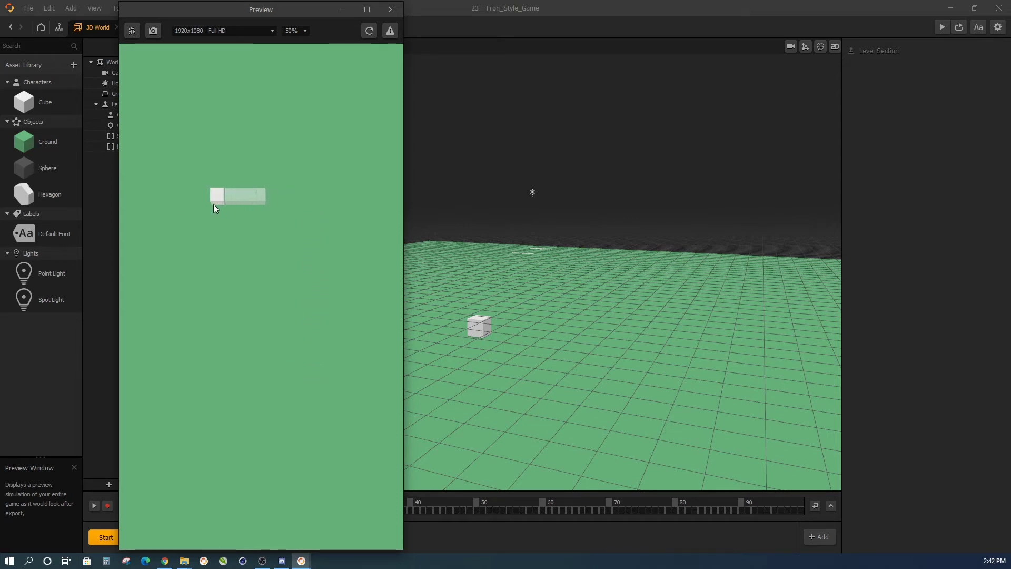
key("Down")
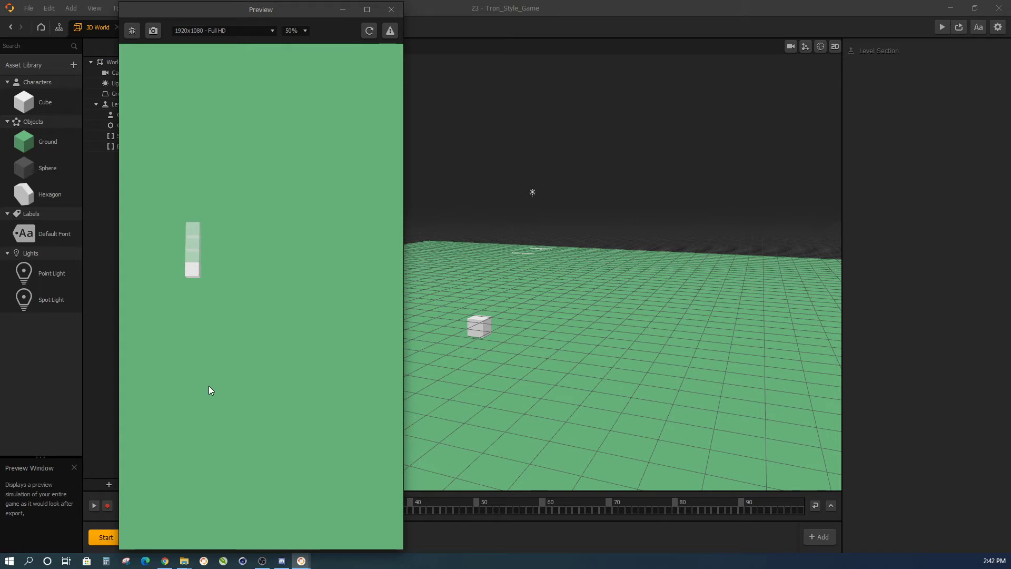
left_click(391, 10)
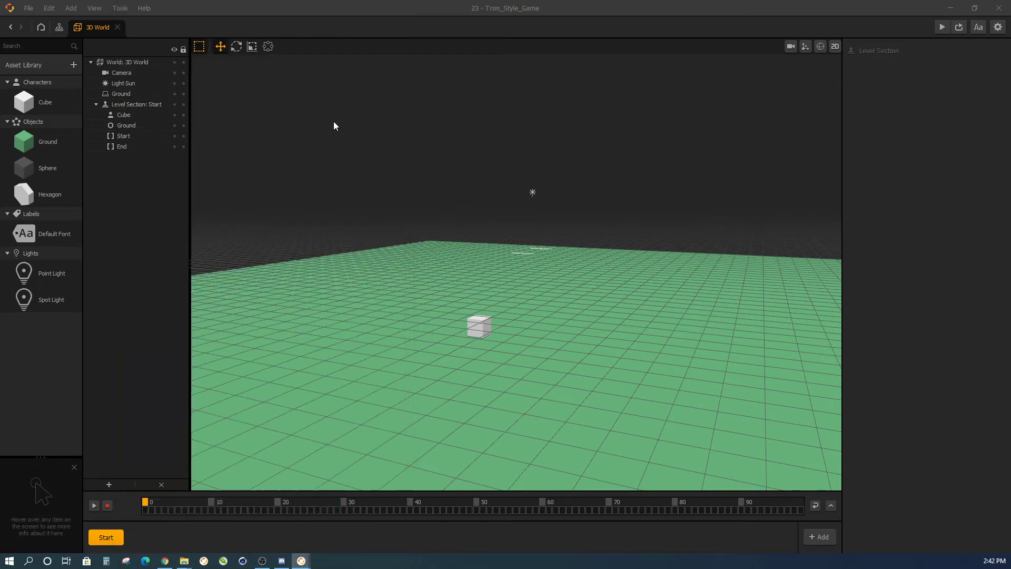
- Open the Cube asset's node map and move the Start and 4 Way Swipe nodes away from the nodes they connect to
double_click(42, 103)
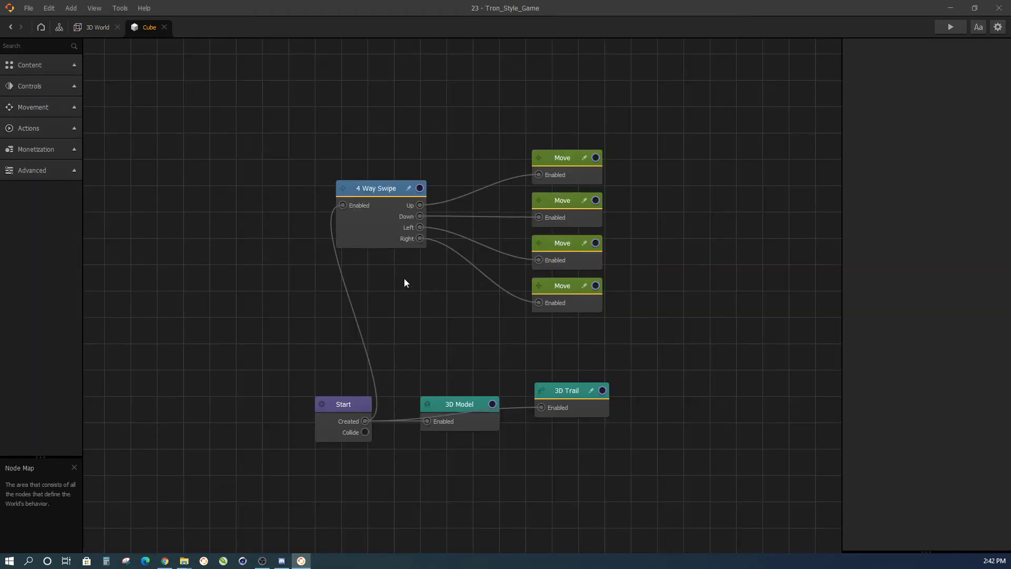
left_click_drag(340, 409, 245, 383)
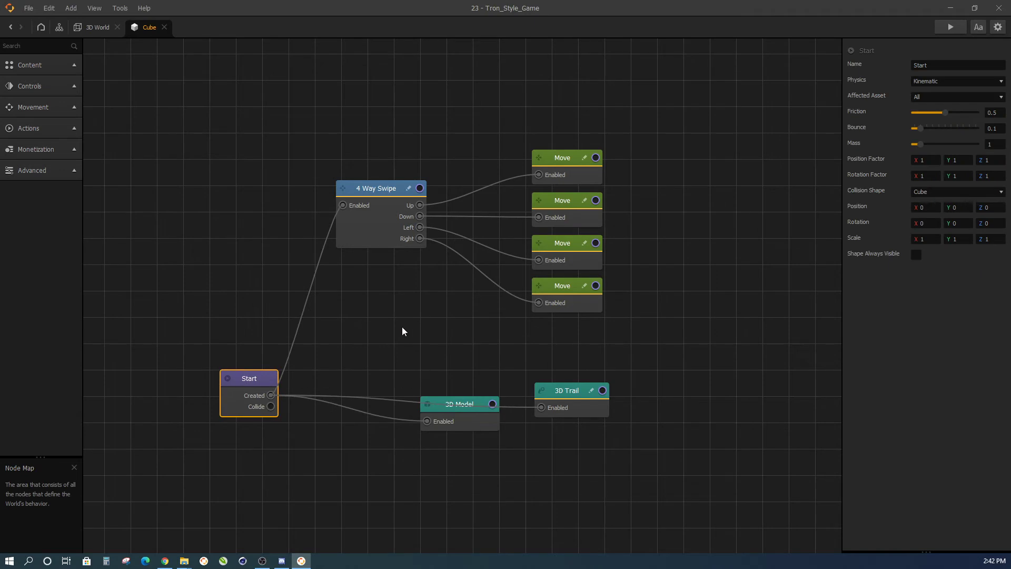
left_click_drag(377, 192, 346, 202)
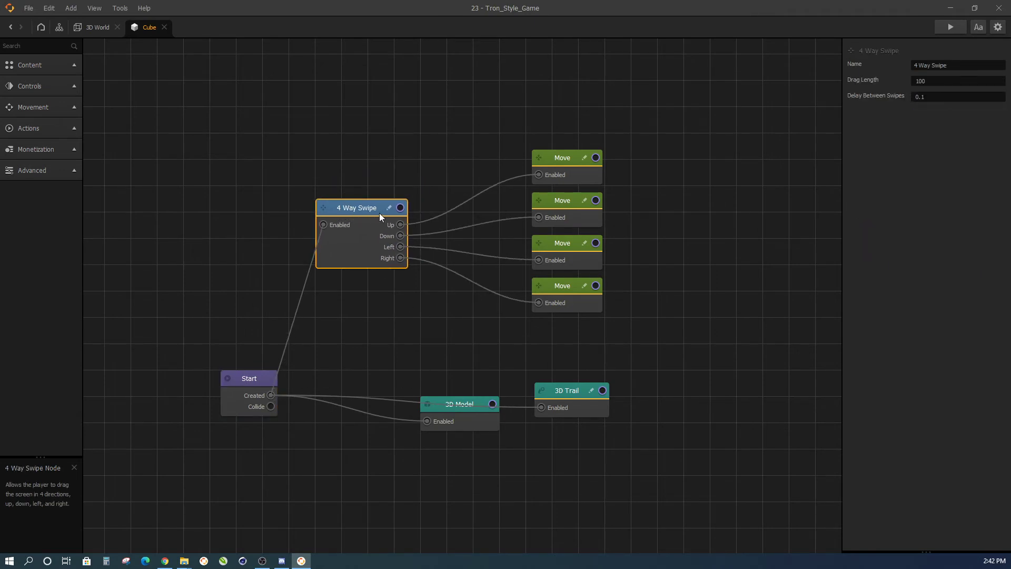
- Search the node library for "4 w", add an extra 4 Way Swipe node above the existing one, and delete it
left_click(34, 46)
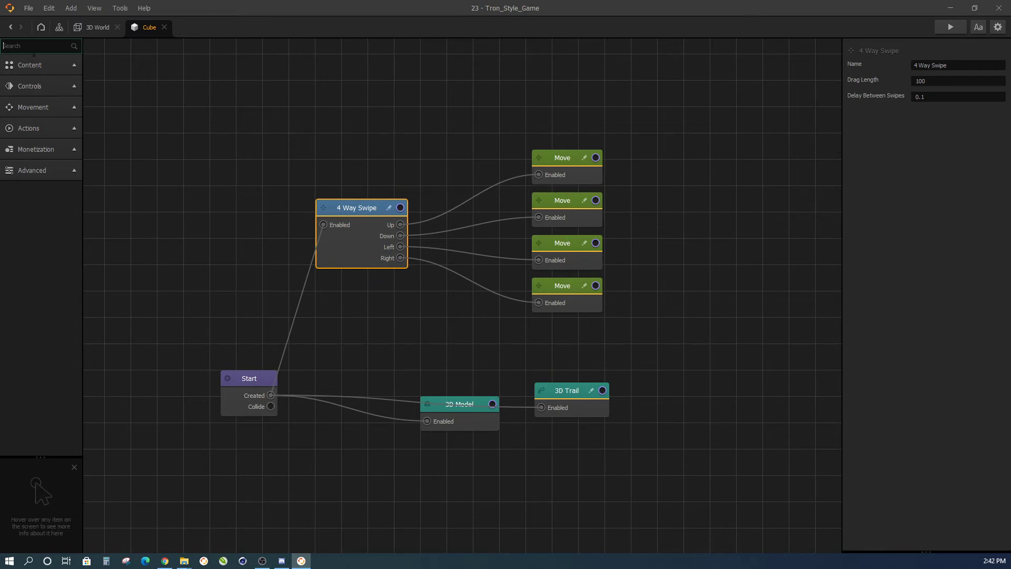
type("4 w")
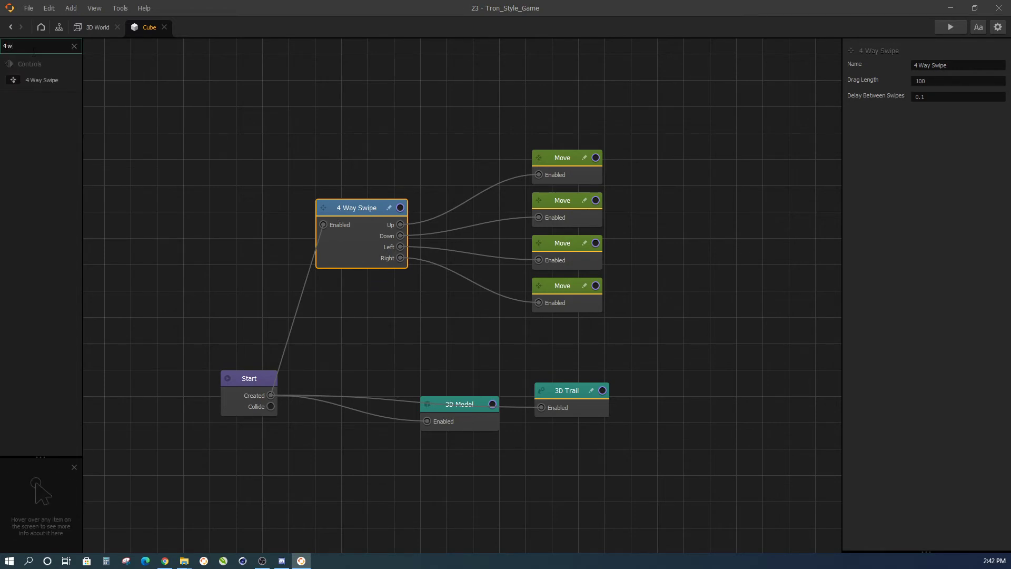
left_click_drag(39, 84, 327, 108)
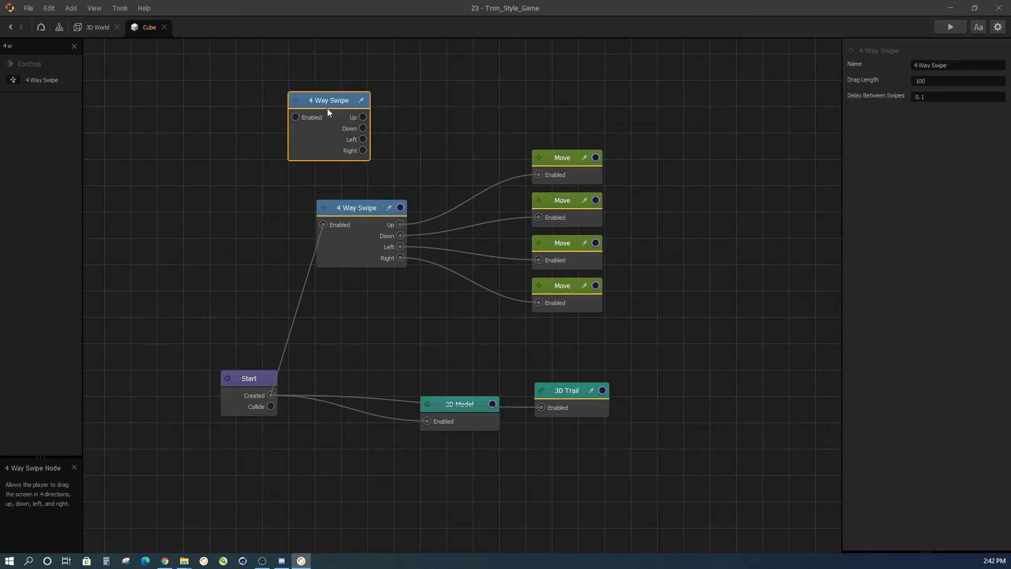
key("Delete")
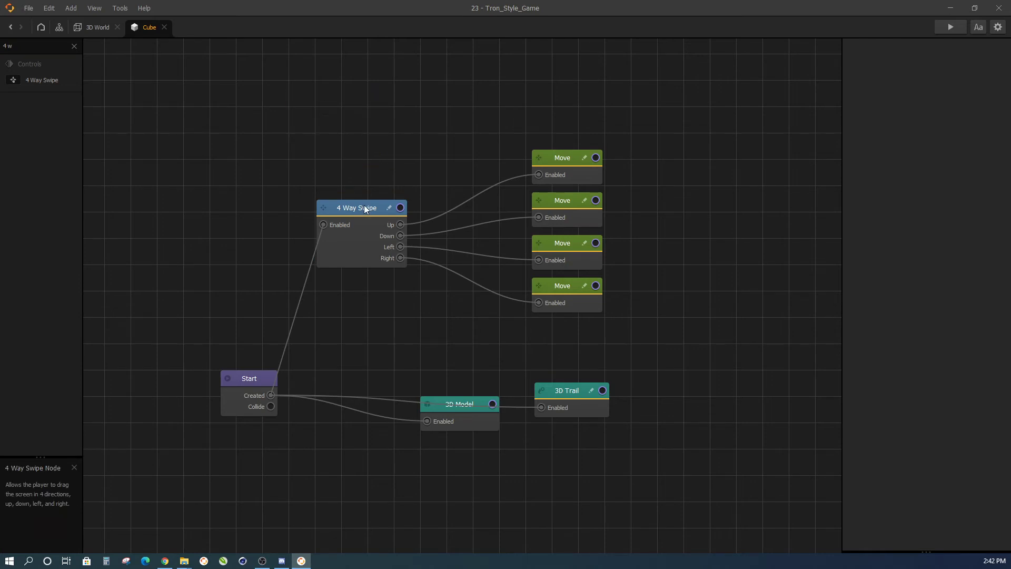
- Return to the 3D World scene and select the cube to show its movement axes
left_click(103, 29)
right_click_drag(456, 305, 471, 267)
left_click(472, 362)
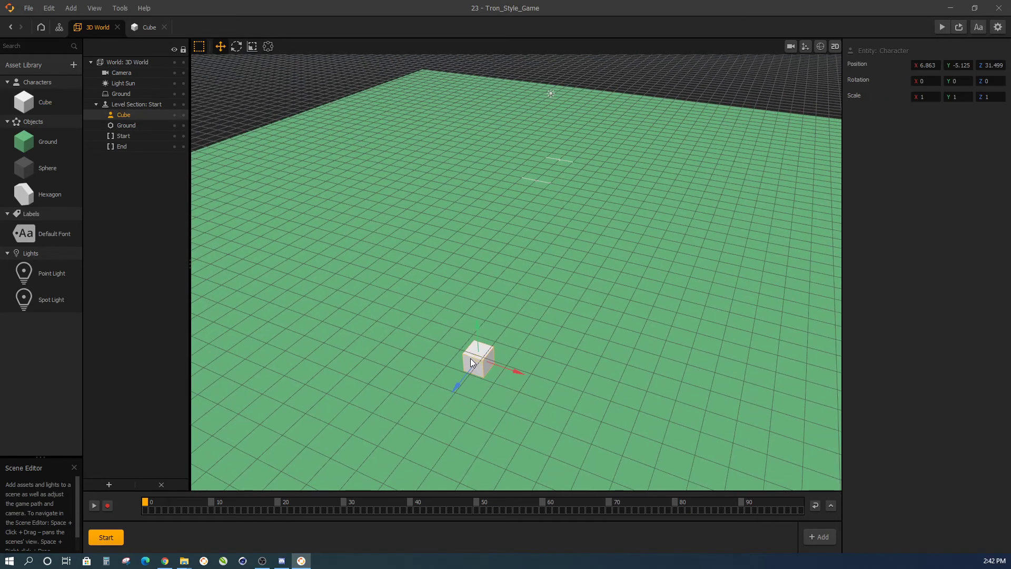